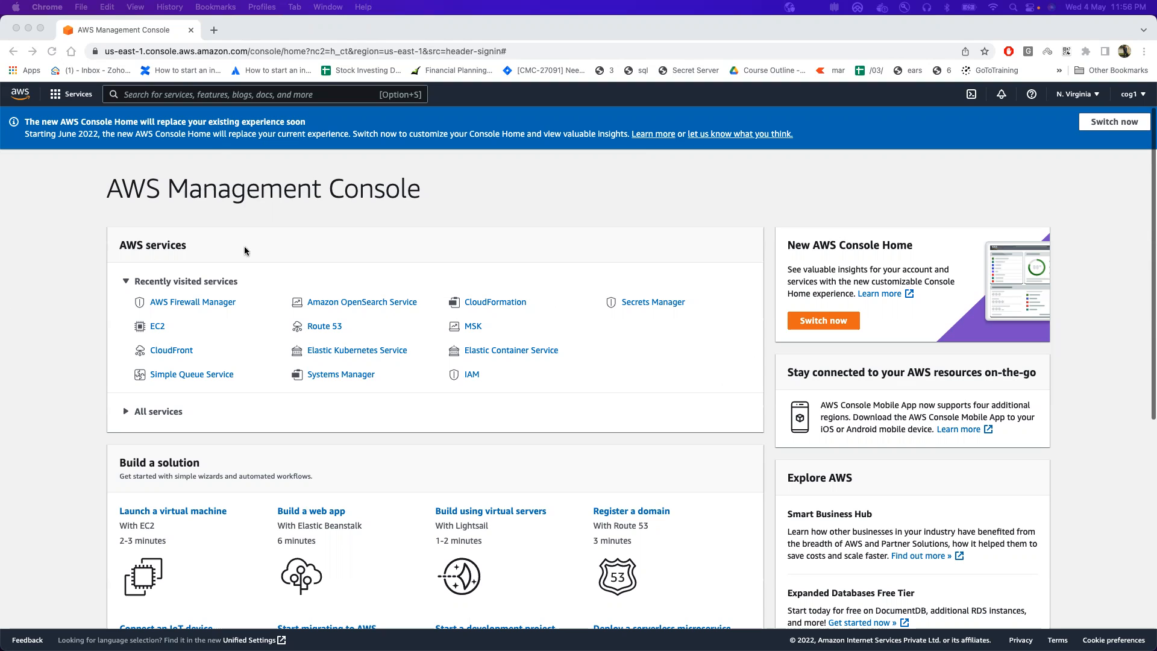
Search the services for waf, open WAF & Shield, and start creating a web ACL.
click(204, 94)
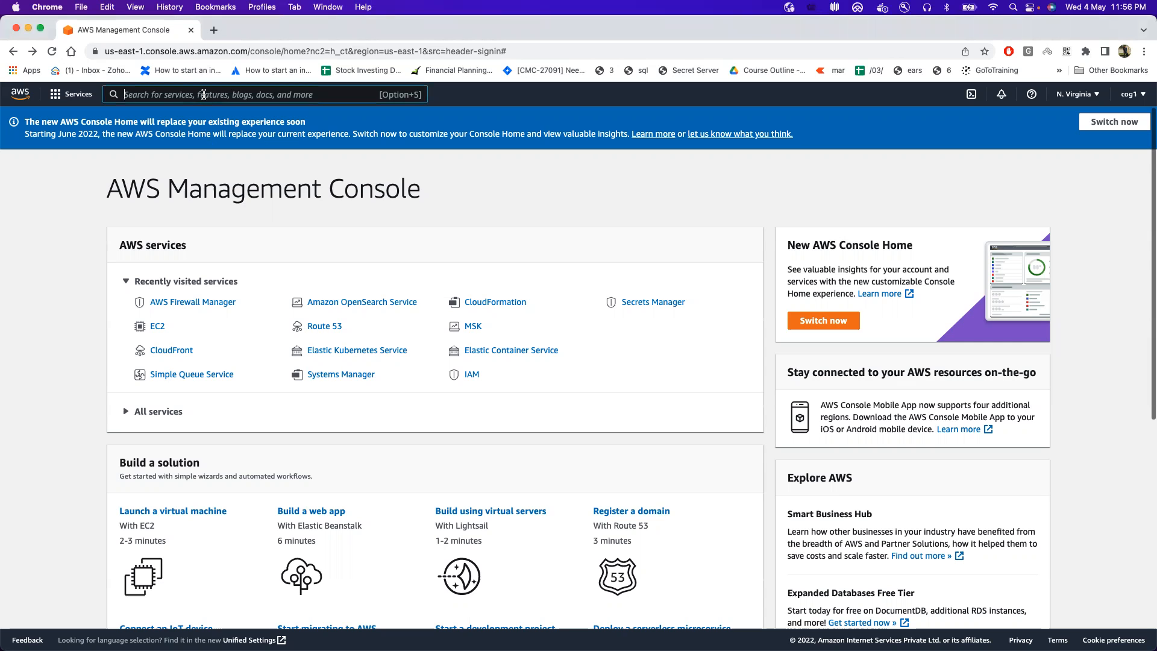
text(waf)
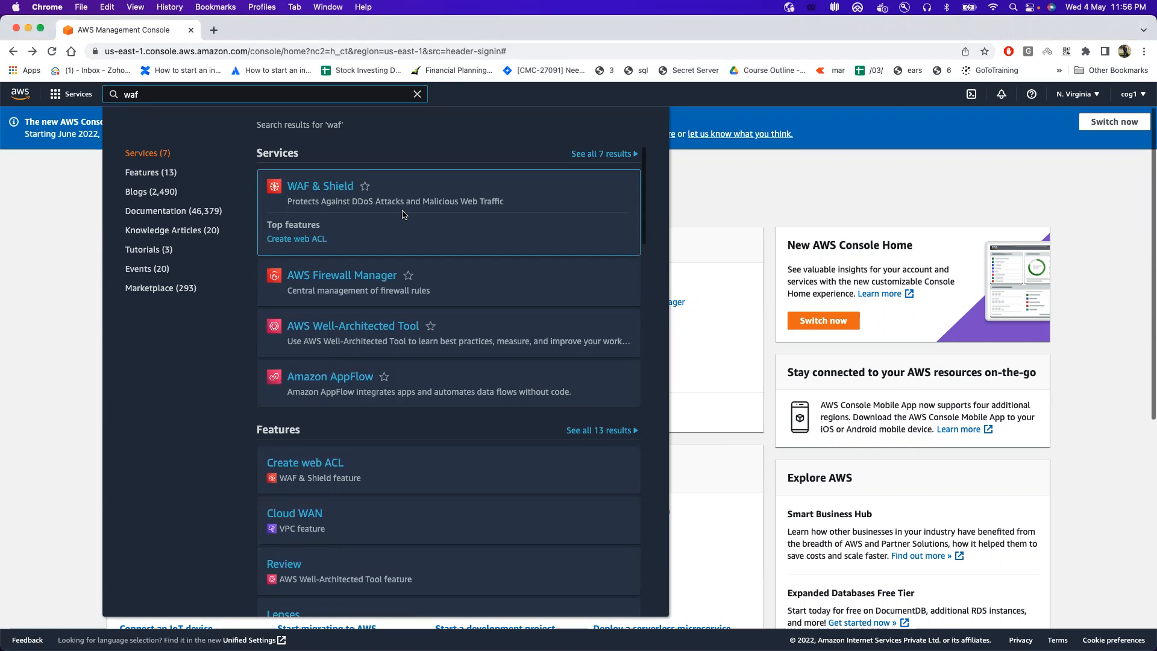
click(318, 191)
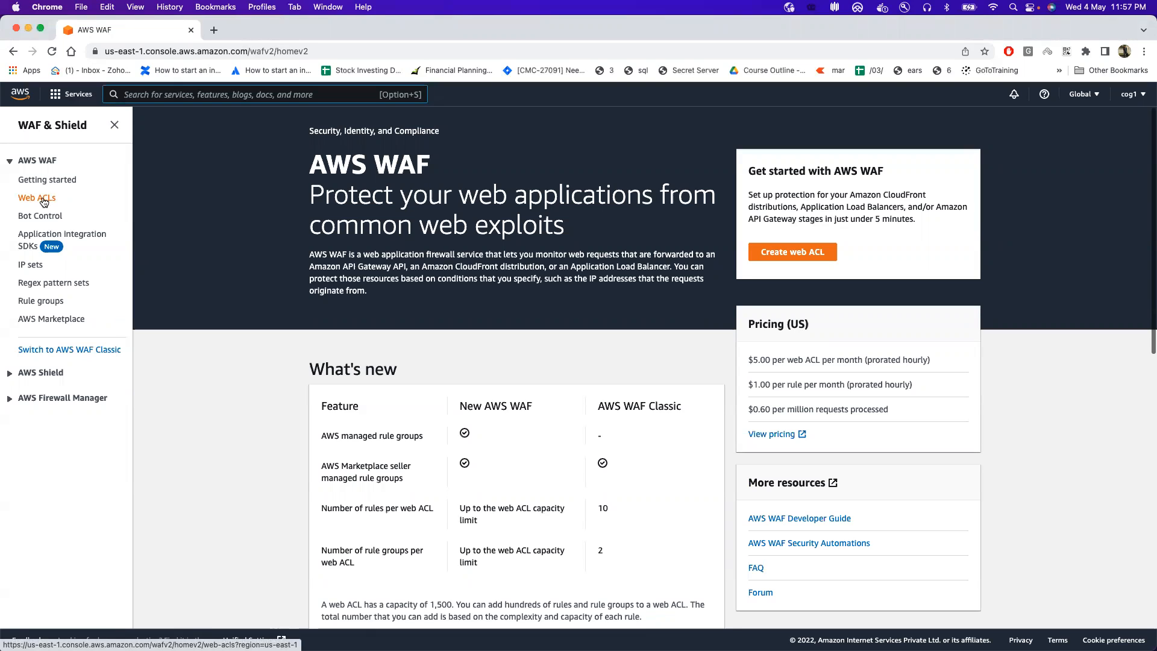
click(818, 253)
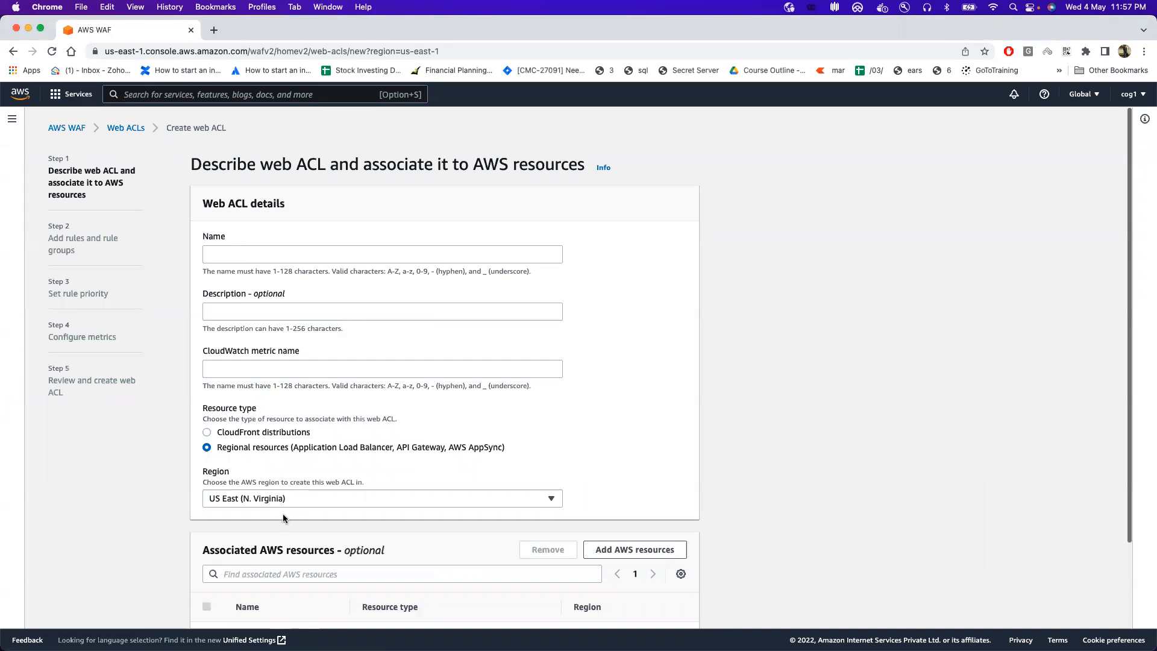
Name the web ACL rate_nohomepage-uri, leaving the description empty.
scroll(283, 514, down, 3)
scroll(284, 513, up, 3)
click(236, 254)
text(rate)
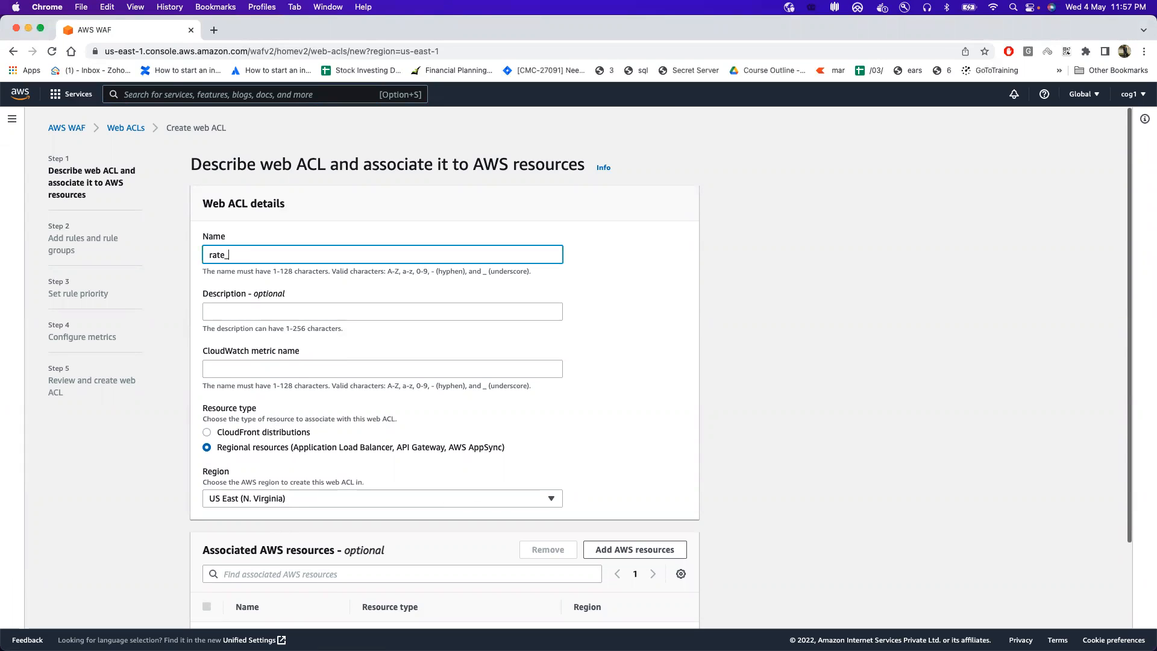
text(_homepage-uri)
click(269, 308)
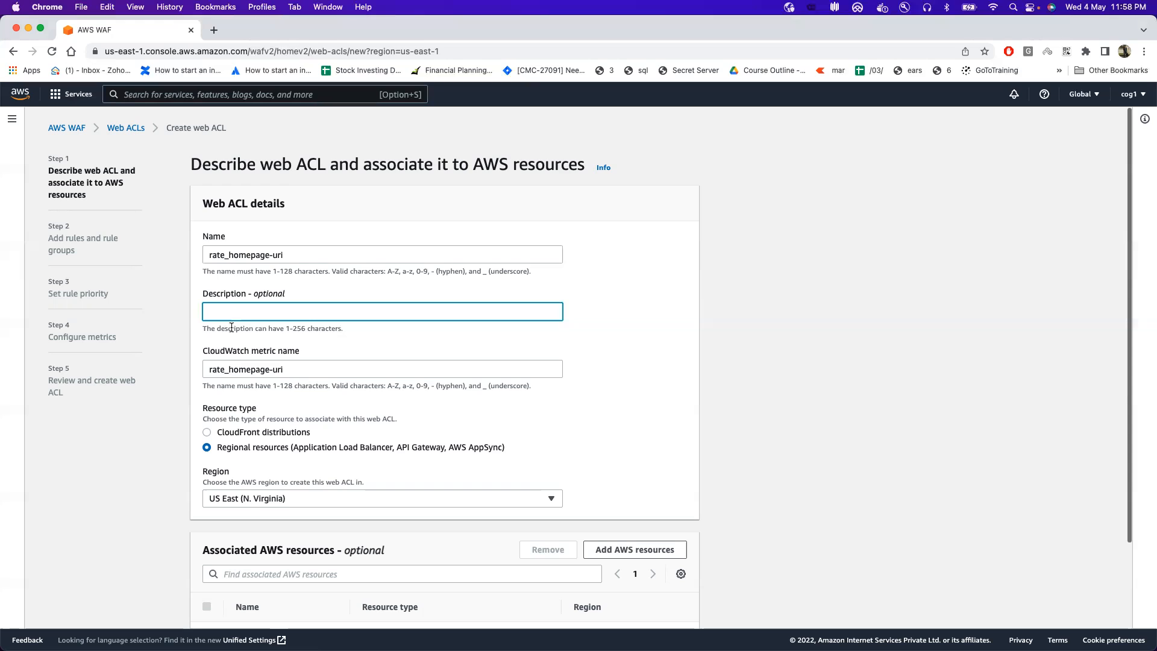
click(229, 255)
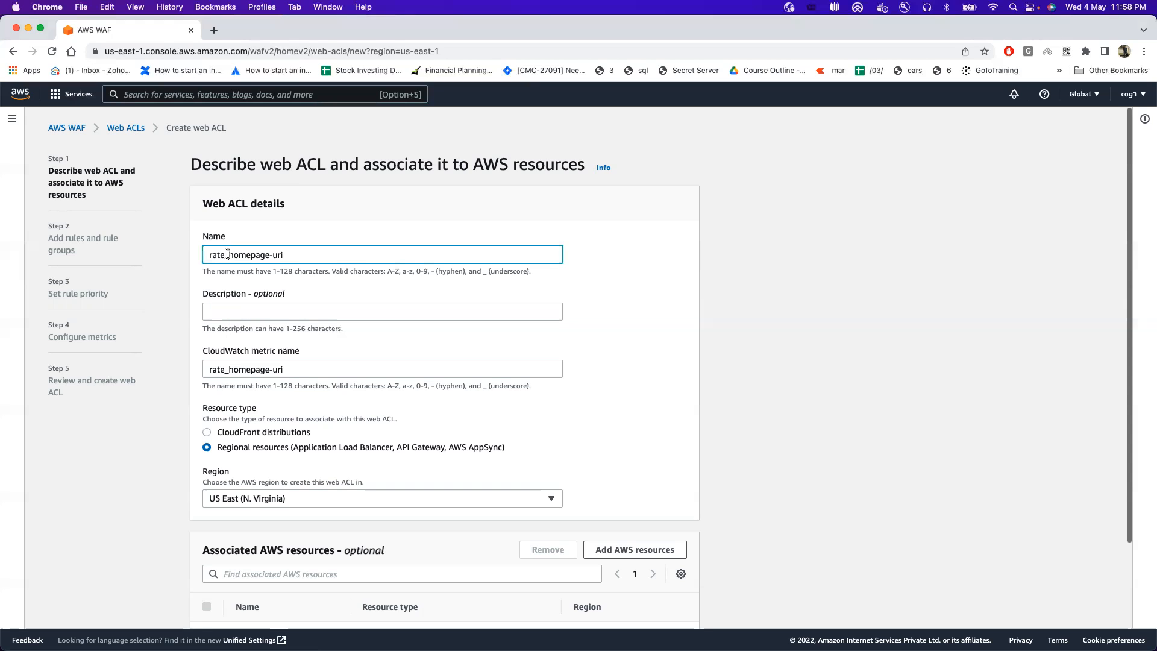
text(no)
click(404, 228)
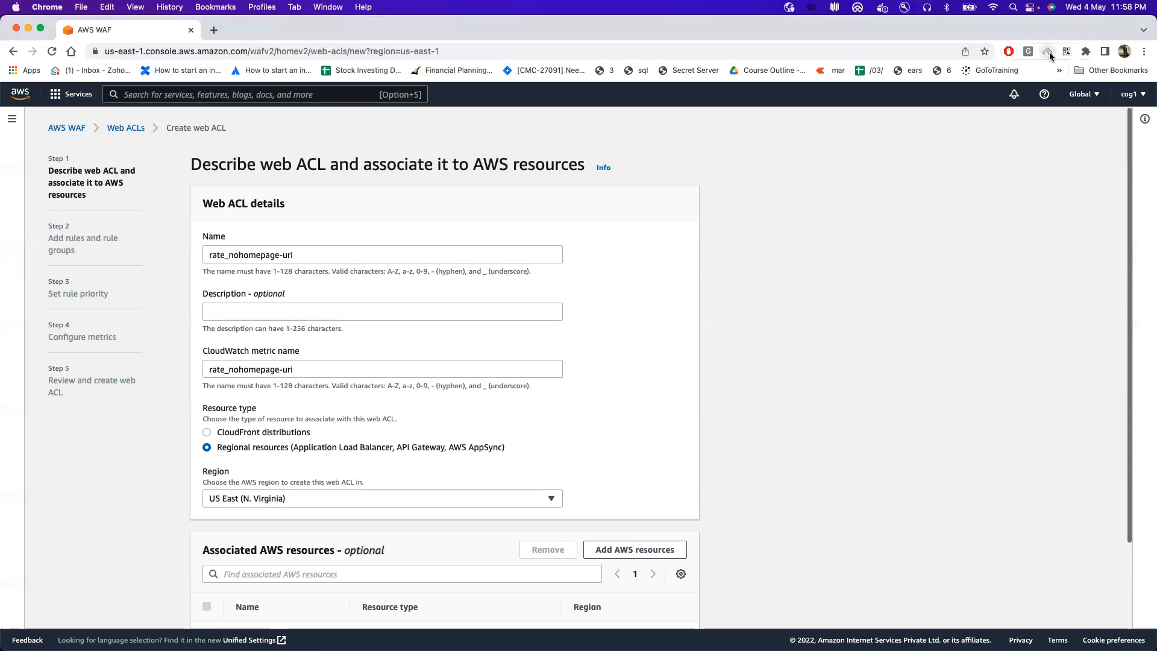
Annotate the page with Draw on Page: freehand arrows to the name and CloudWatch metric name, plus a circle around the metric name.
click(1085, 51)
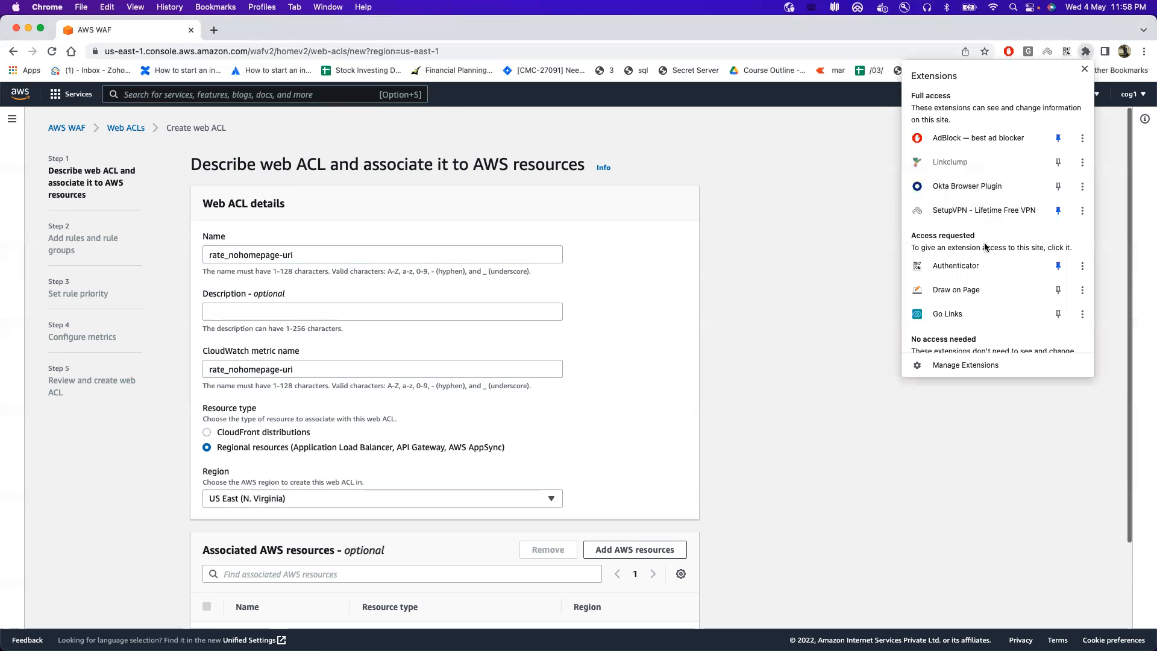
click(986, 291)
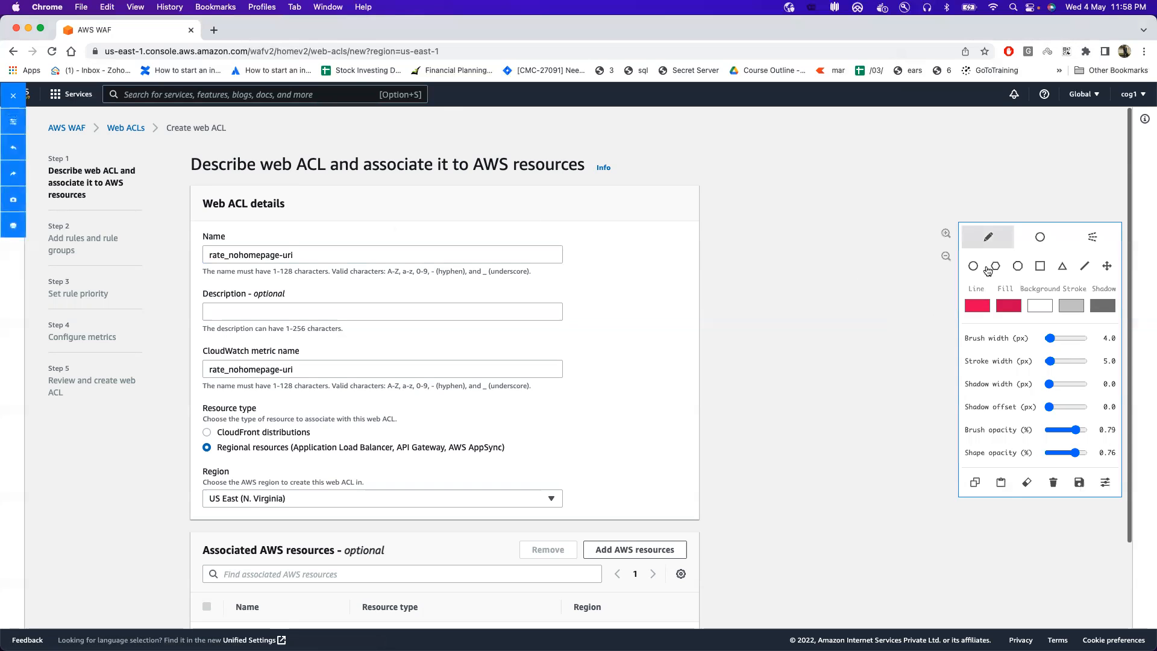
mouse_move(350, 191)
mouse_down()
mouse_move(266, 224)
mouse_move(263, 234)
mouse_move(285, 235)
mouse_up()
mouse_move(214, 383)
mouse_down()
mouse_move(206, 380)
mouse_move(300, 378)
mouse_move(280, 340)
mouse_move(187, 355)
mouse_move(202, 391)
mouse_move(222, 388)
mouse_up()
drag(302, 314, 399, 227)
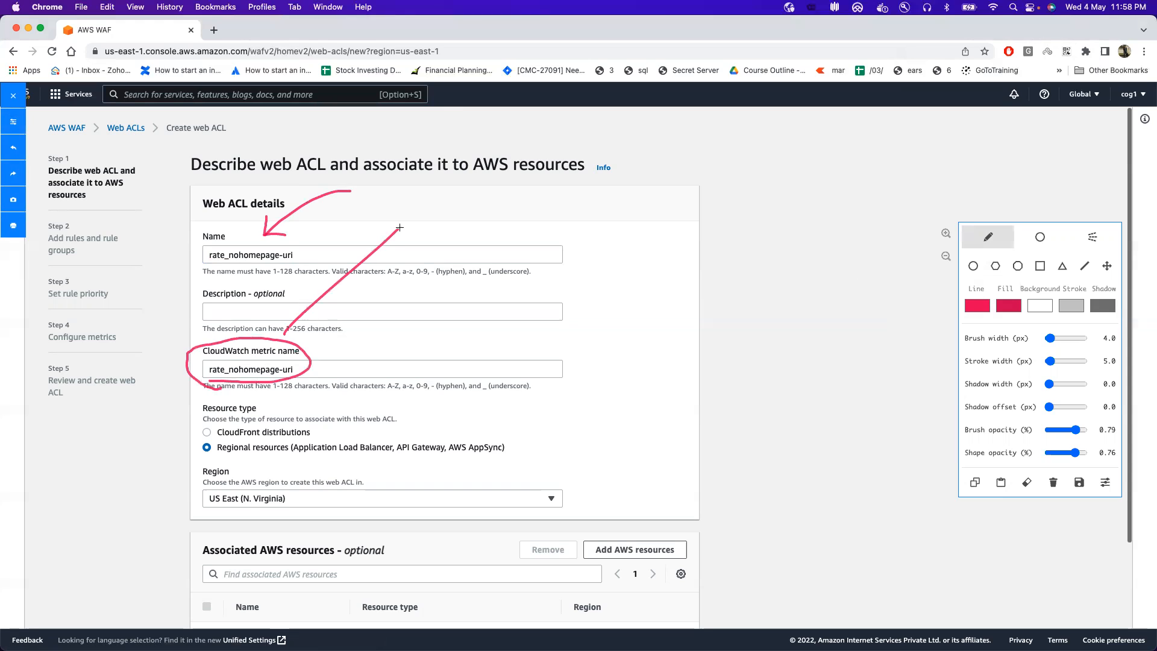
drag(285, 319, 304, 334)
Clear all drawings from the page and close the Draw on Page overlay.
click(1054, 484)
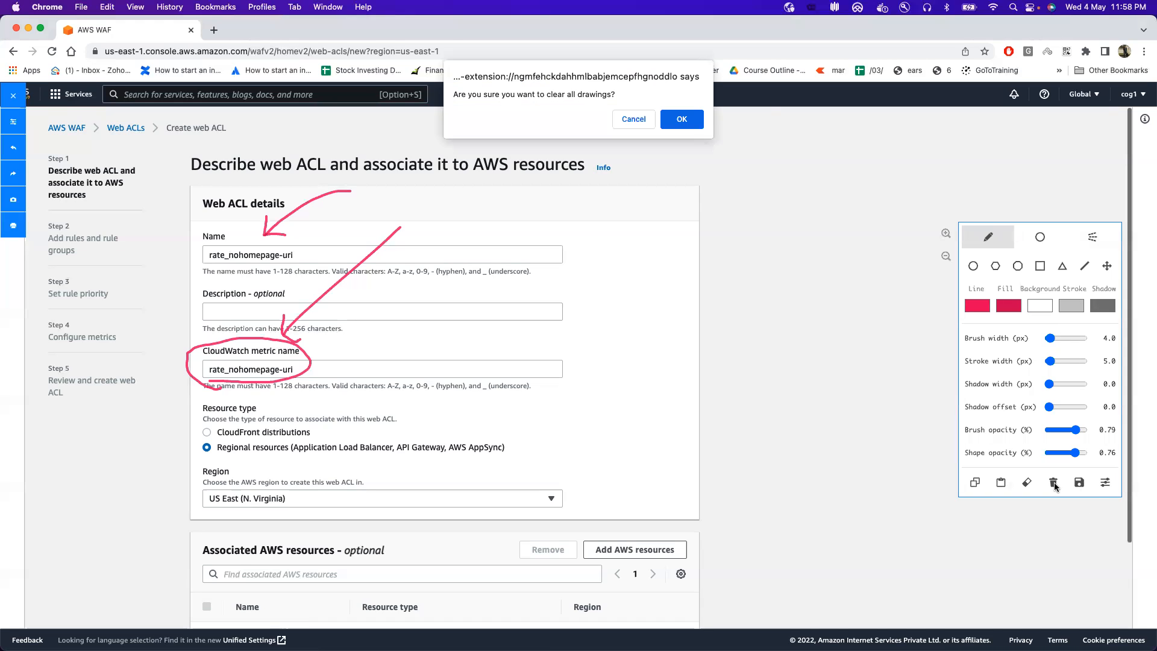
click(692, 124)
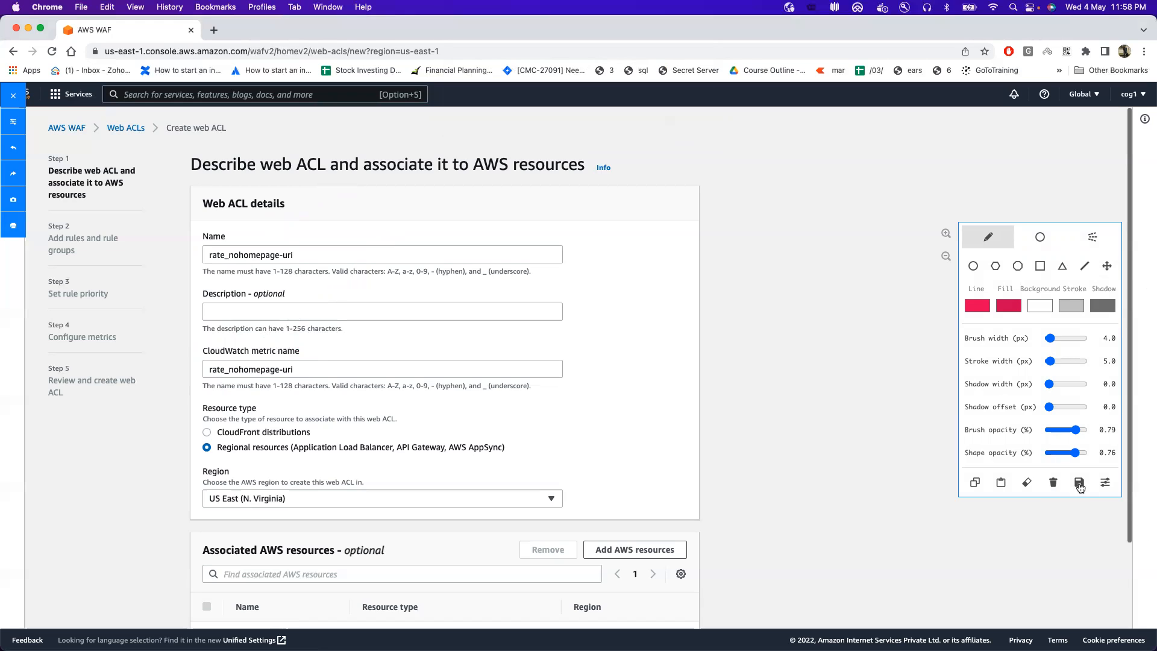
click(1105, 483)
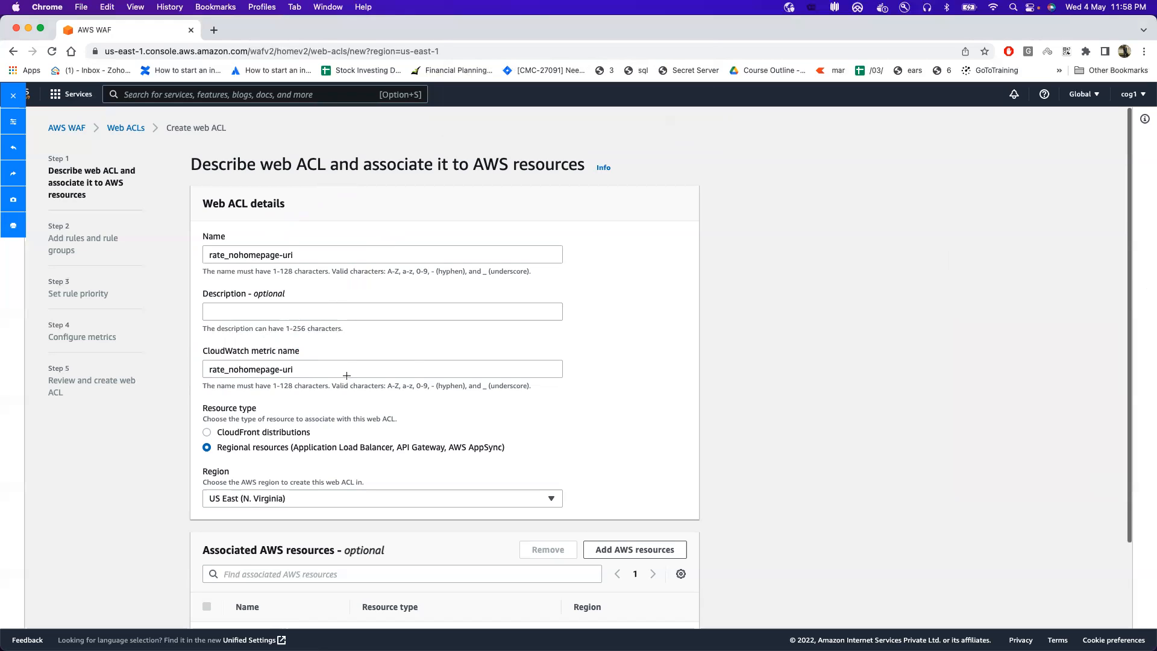
click(9, 97)
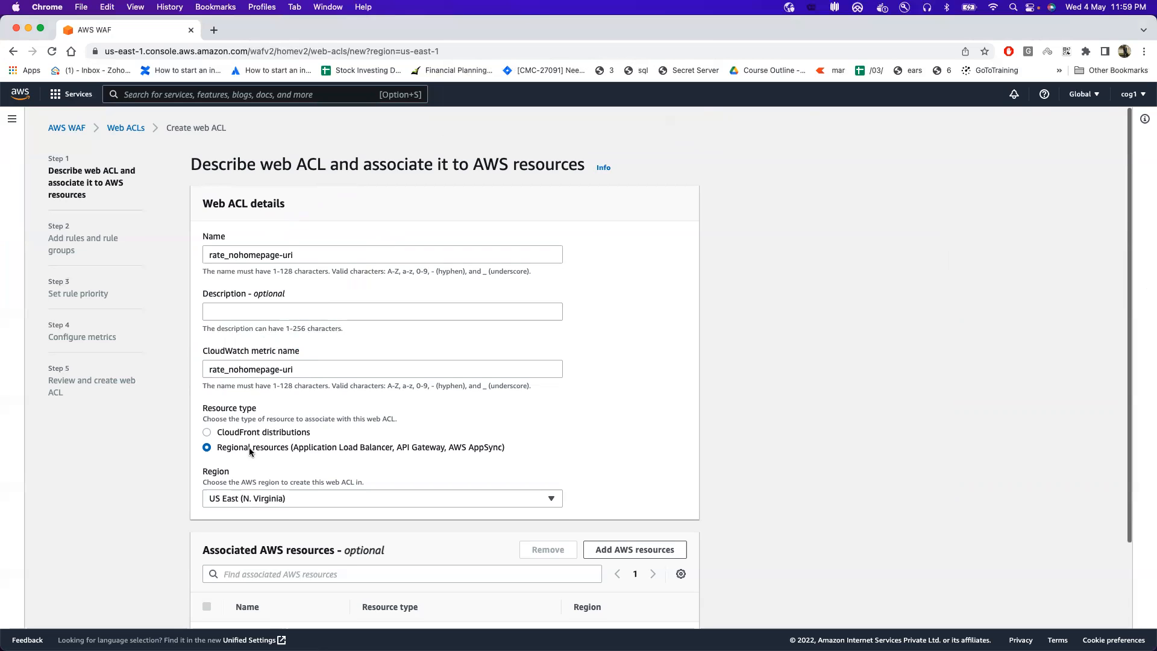
Try CloudFront distributions as the resource type, then return to the regional web ACL form for US East (N. Virginia).
scroll(249, 450, down, 3)
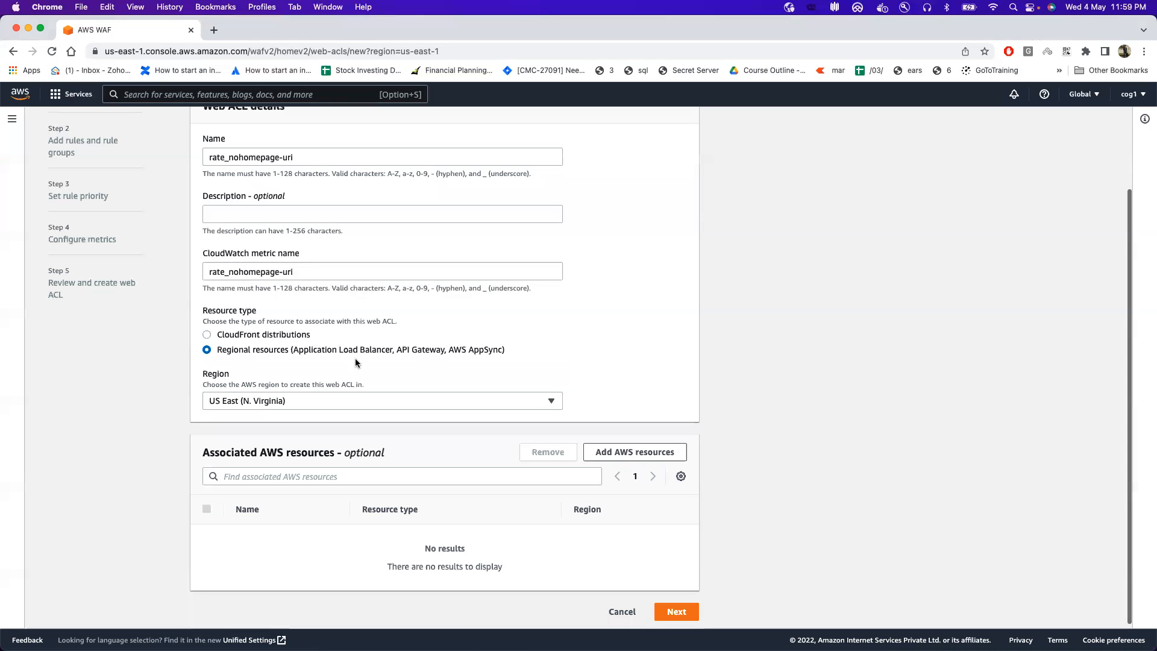
click(252, 338)
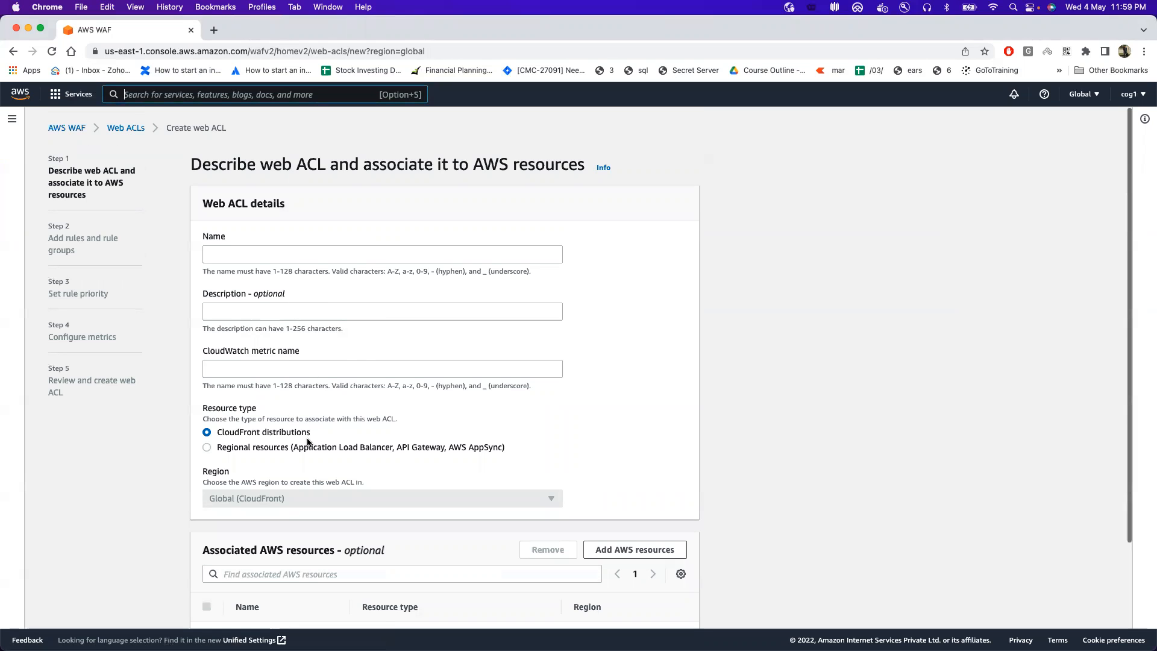
scroll(325, 502, down, 3)
scroll(325, 501, up, 3)
click(208, 447)
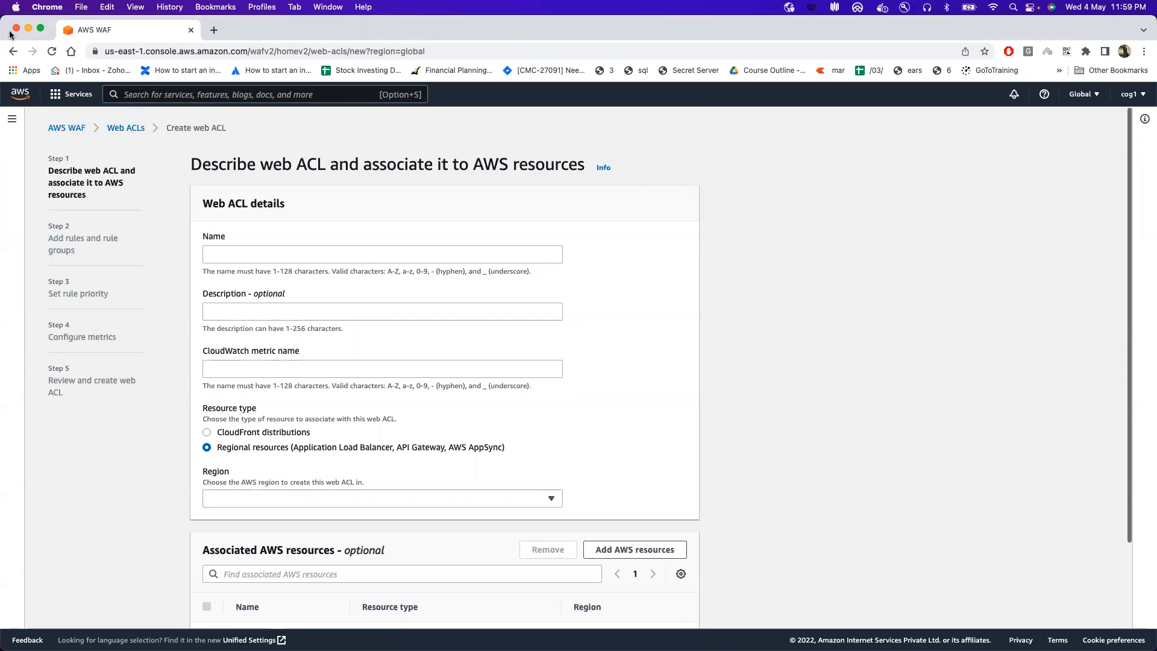
click(12, 53)
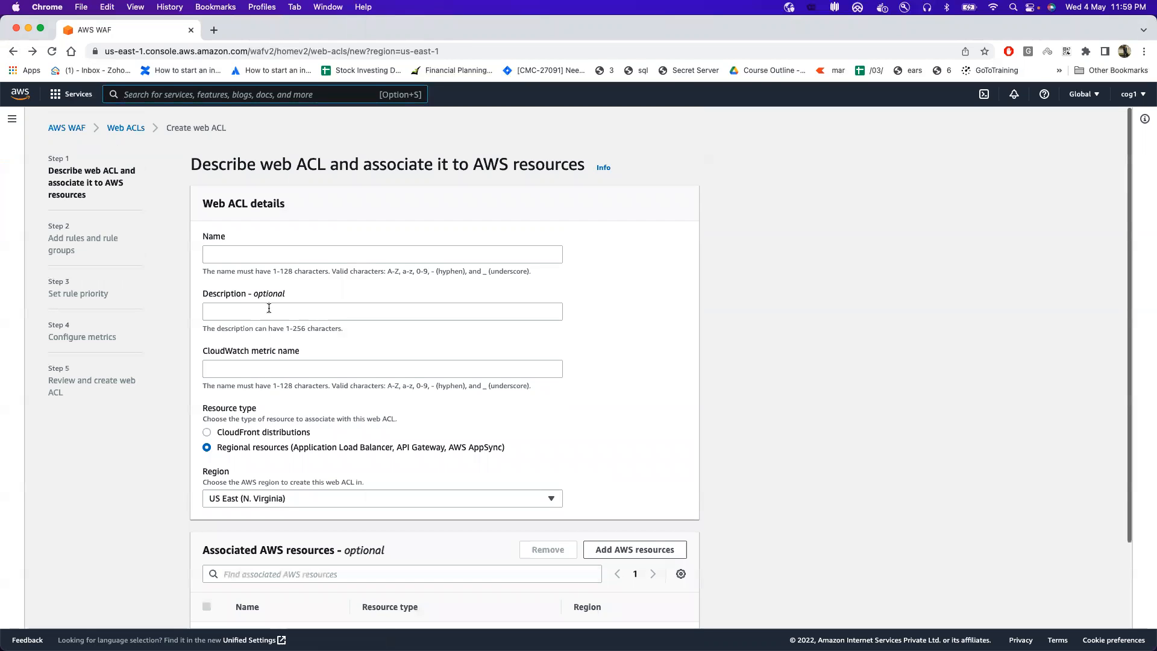
Name the regional web ACL rate_nohomepage-uri and continue to the rules step without associating any AWS resources.
click(251, 253)
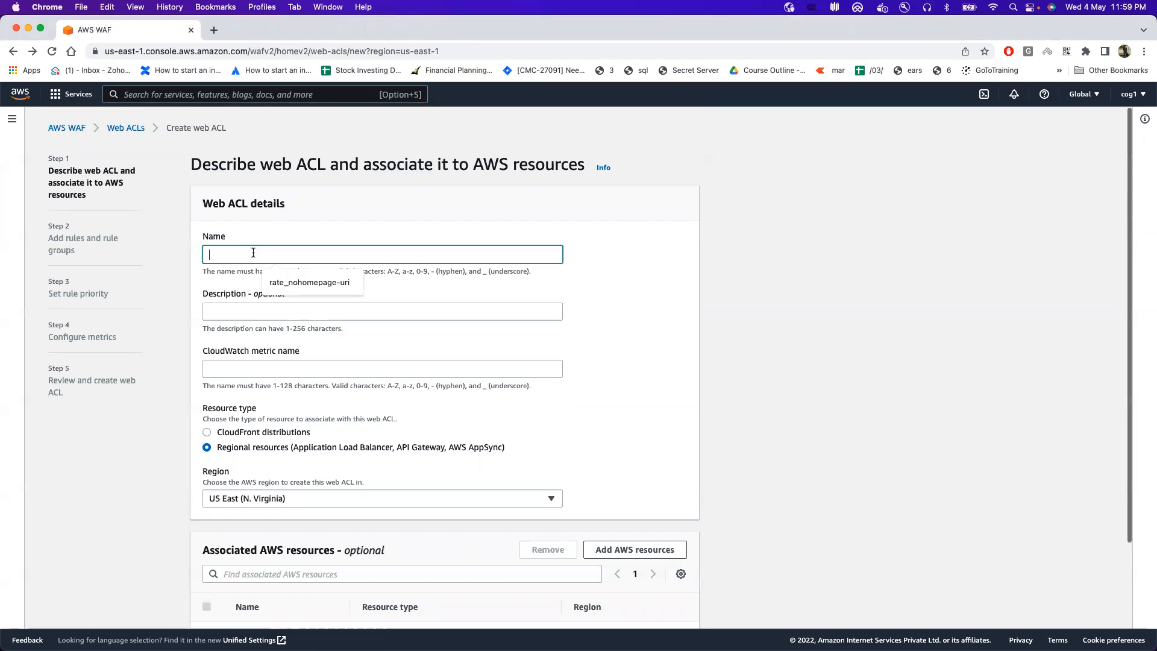
click(313, 289)
scroll(306, 449, down, 3)
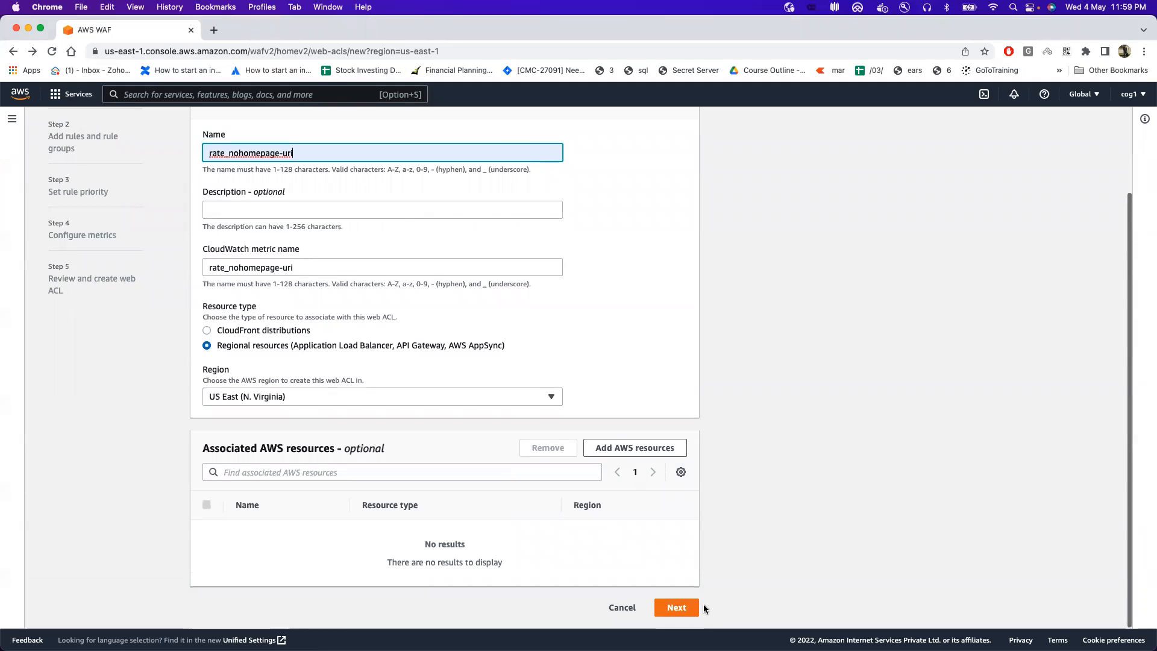
click(639, 450)
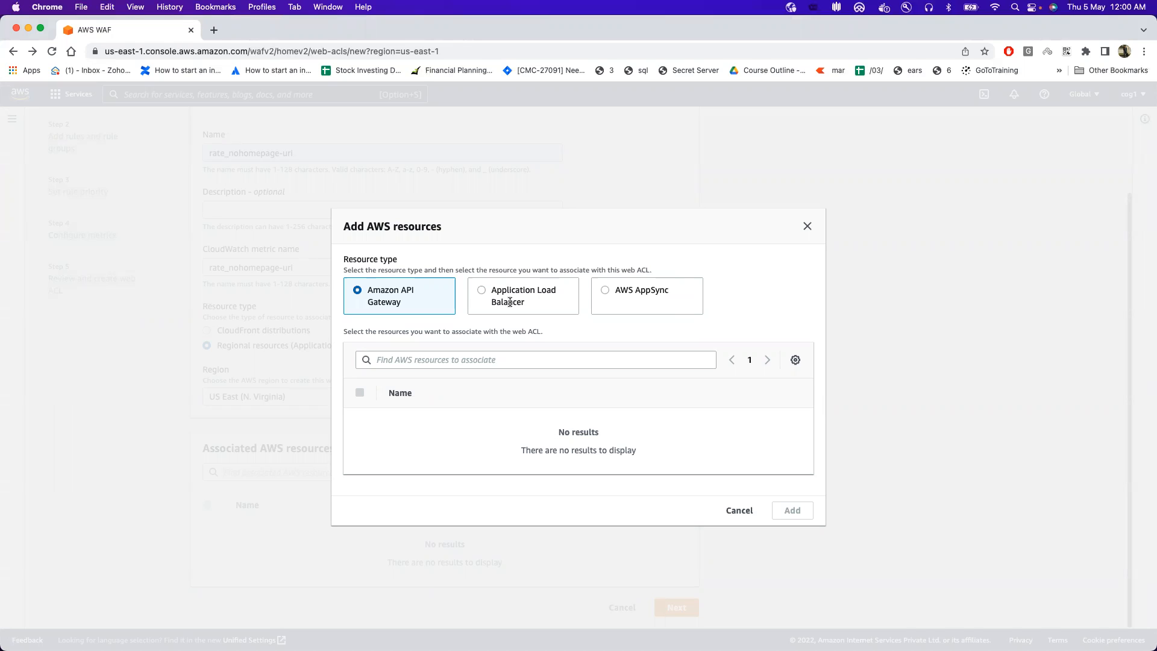
click(732, 510)
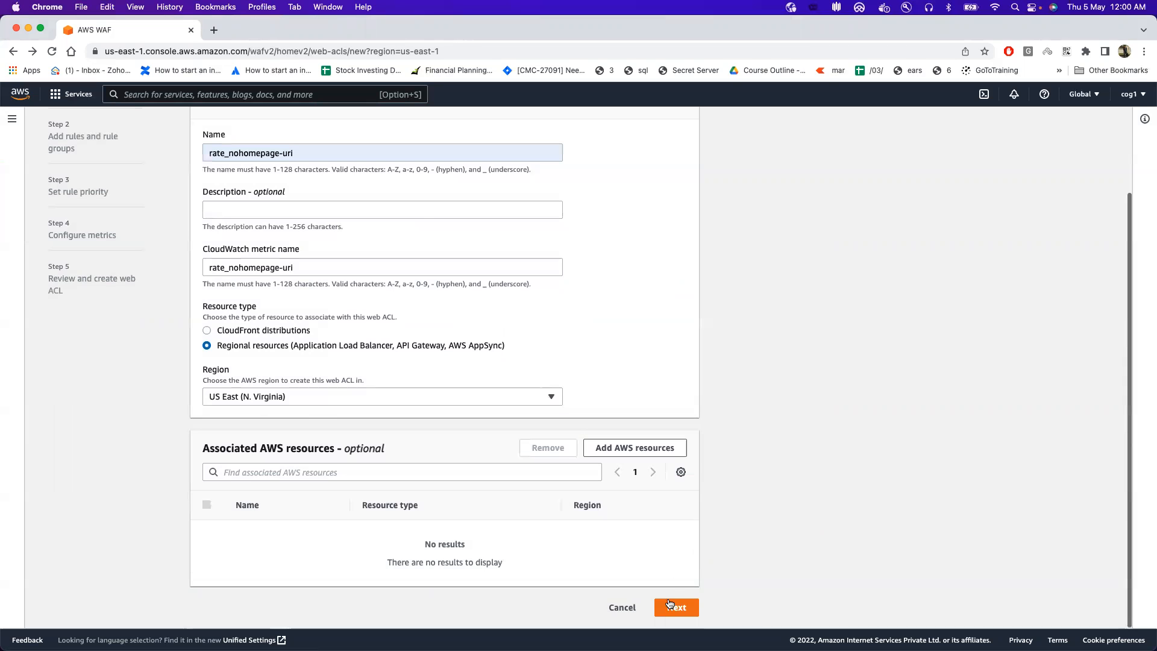
click(675, 609)
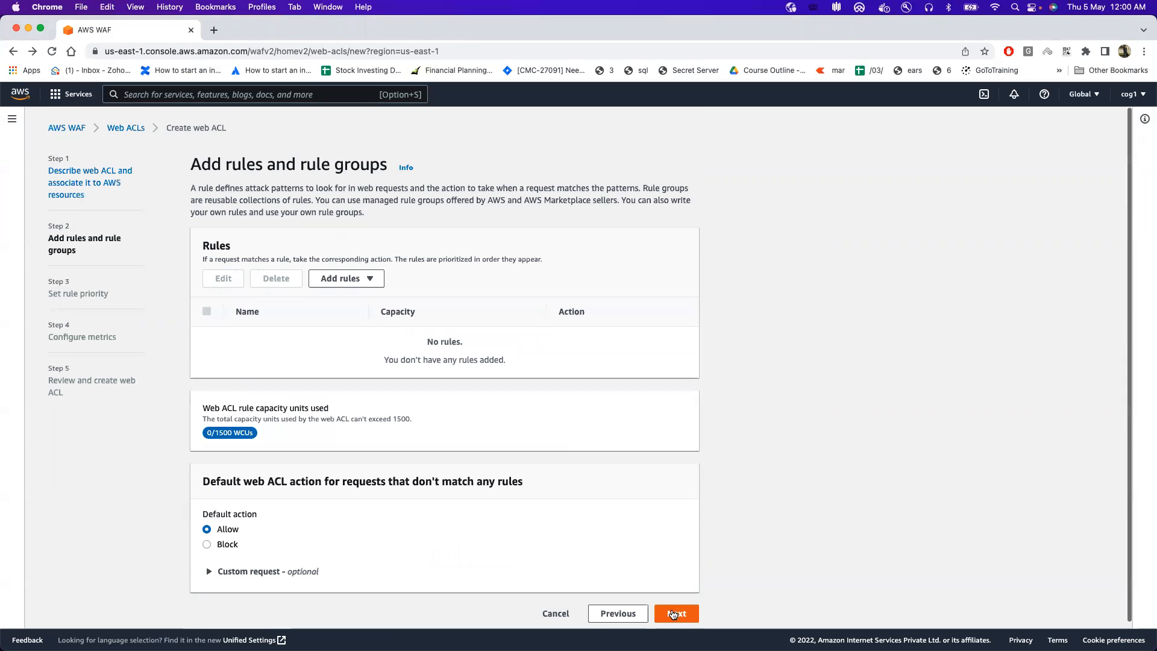
Examine the paid and free AWS managed rule groups available for the web ACL, and close the list without adding any.
click(366, 284)
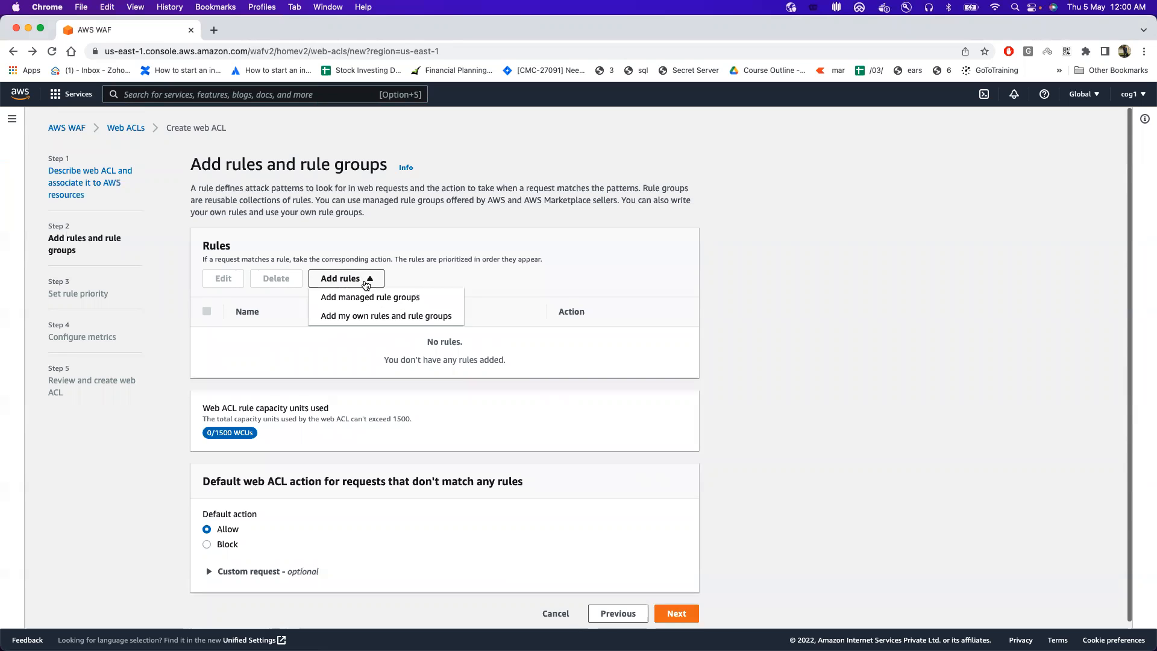
click(383, 305)
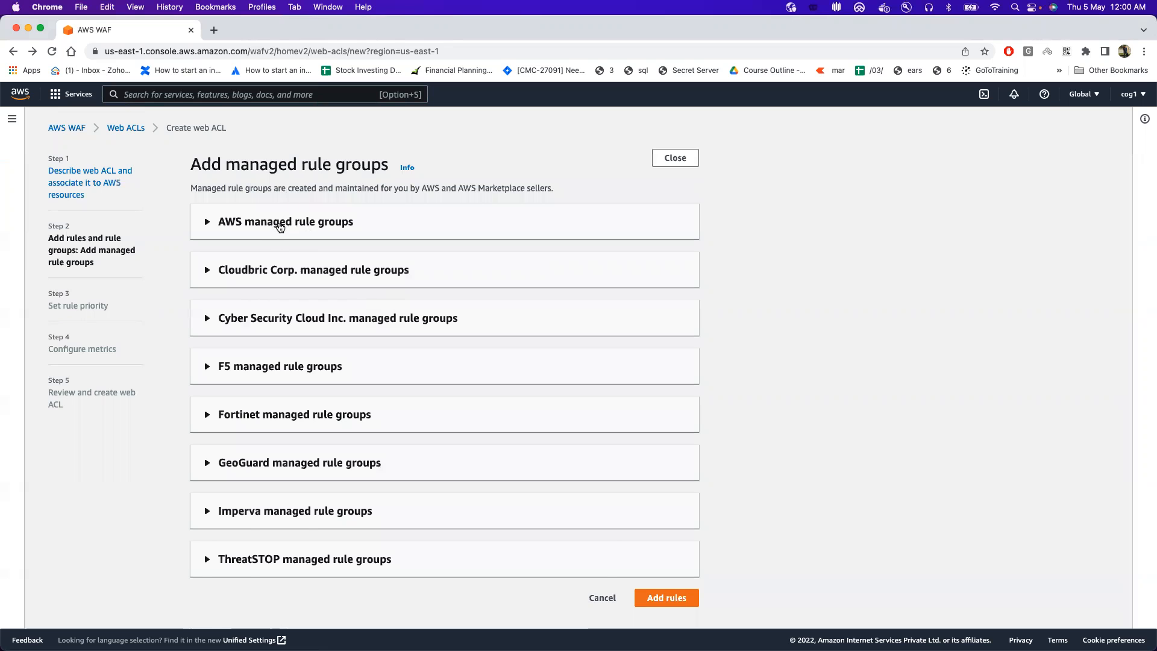
click(280, 227)
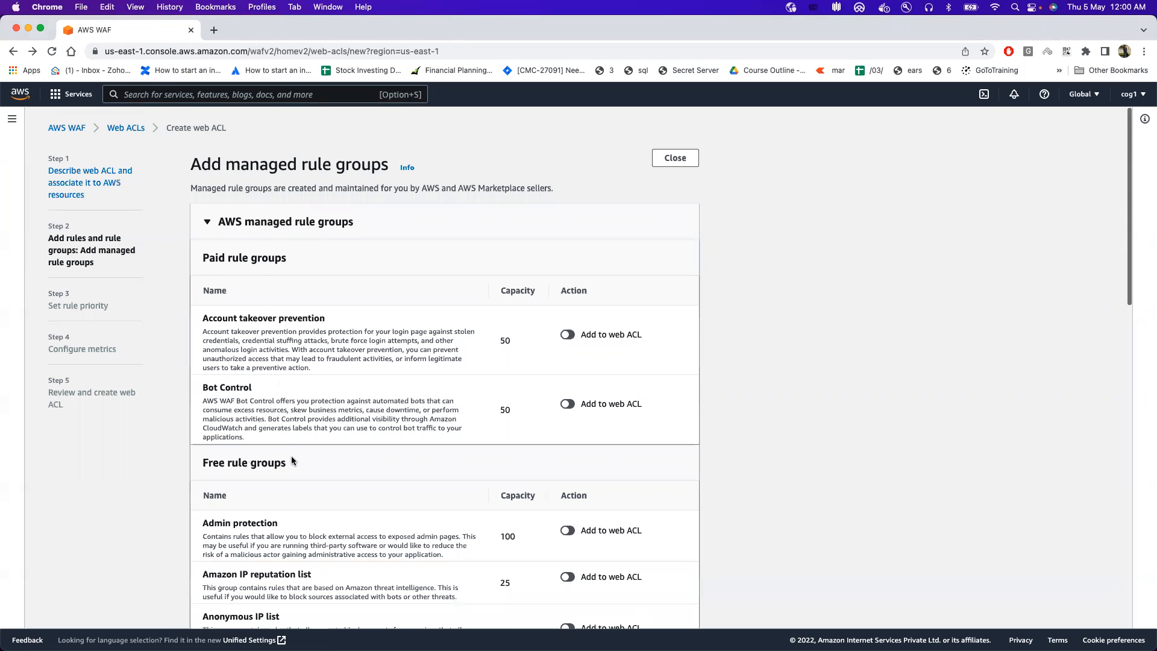
scroll(275, 539, down, 10)
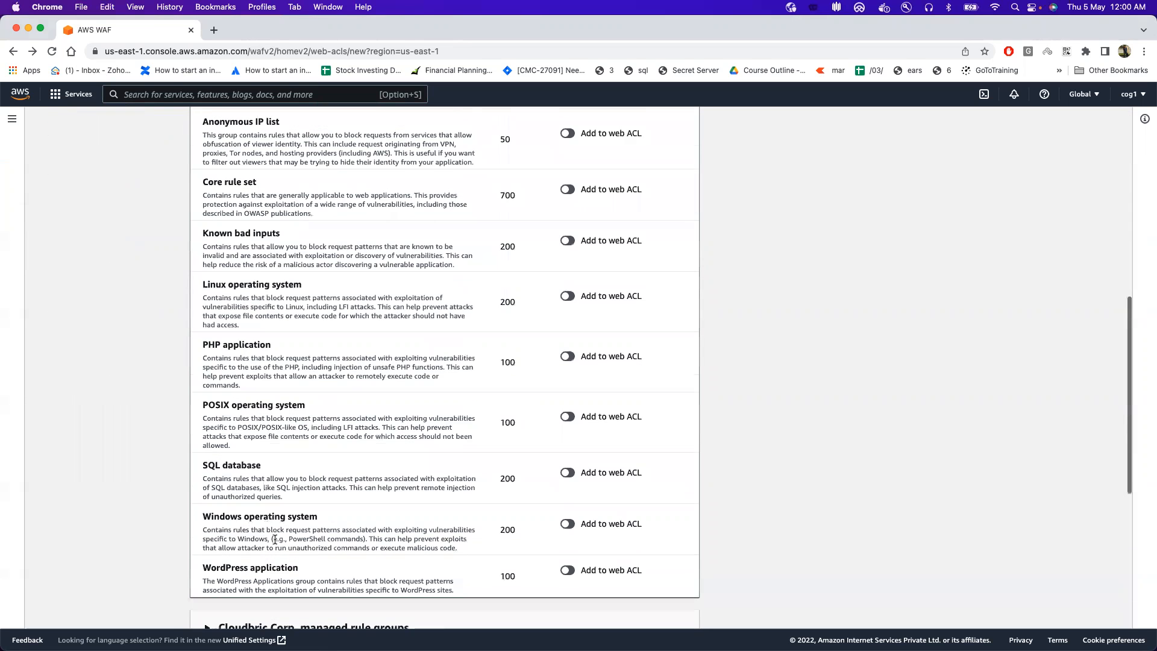
scroll(275, 543, up, 10)
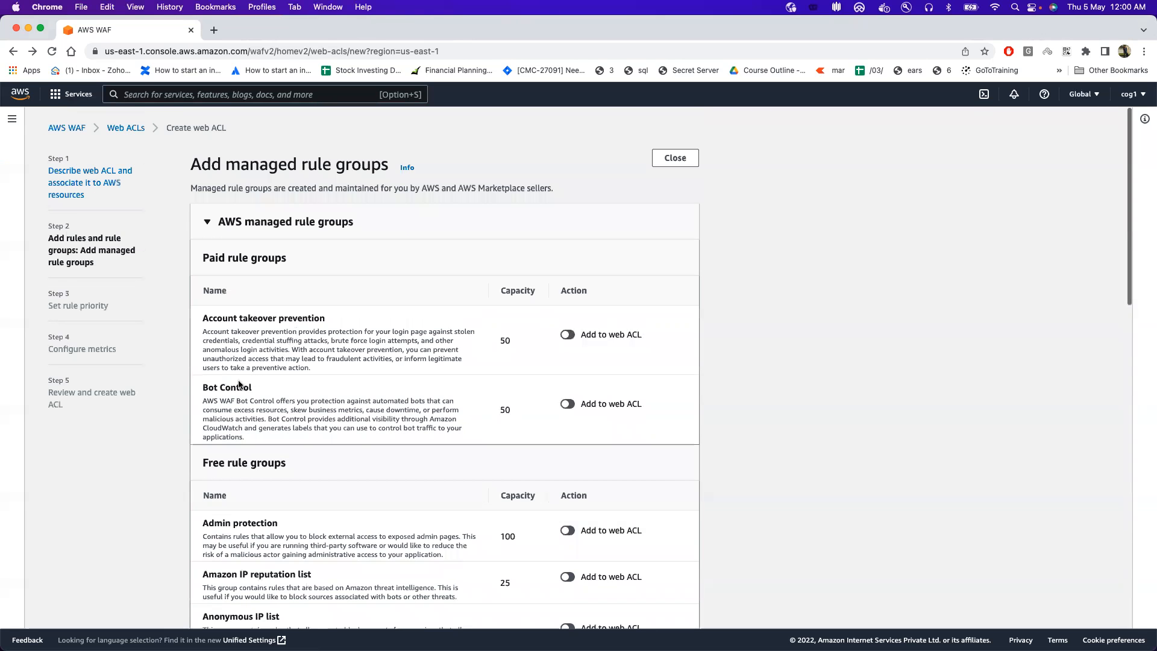
scroll(253, 443, down, 5)
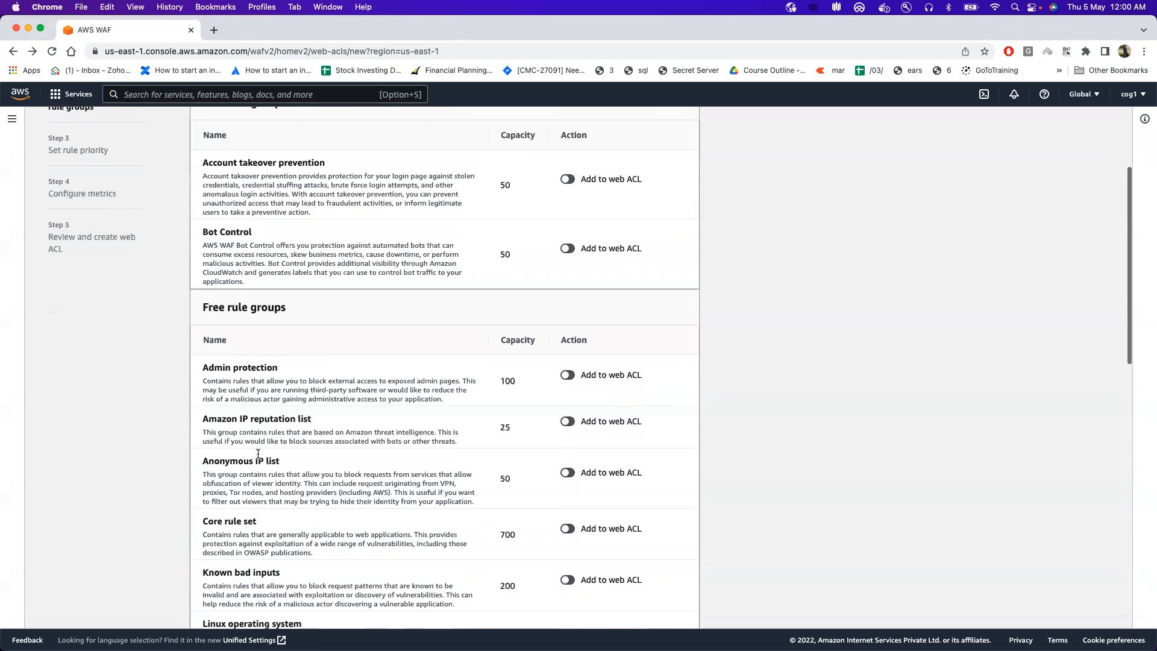
scroll(258, 453, down, 3)
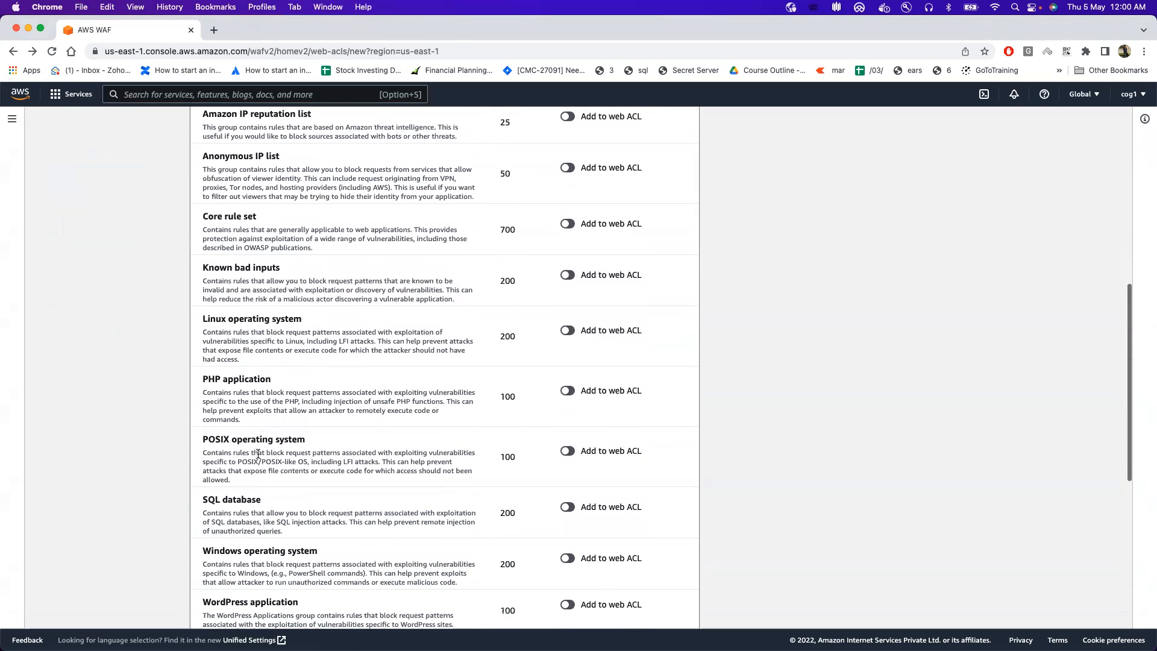
scroll(405, 307, up, 4)
scroll(405, 308, up, 4)
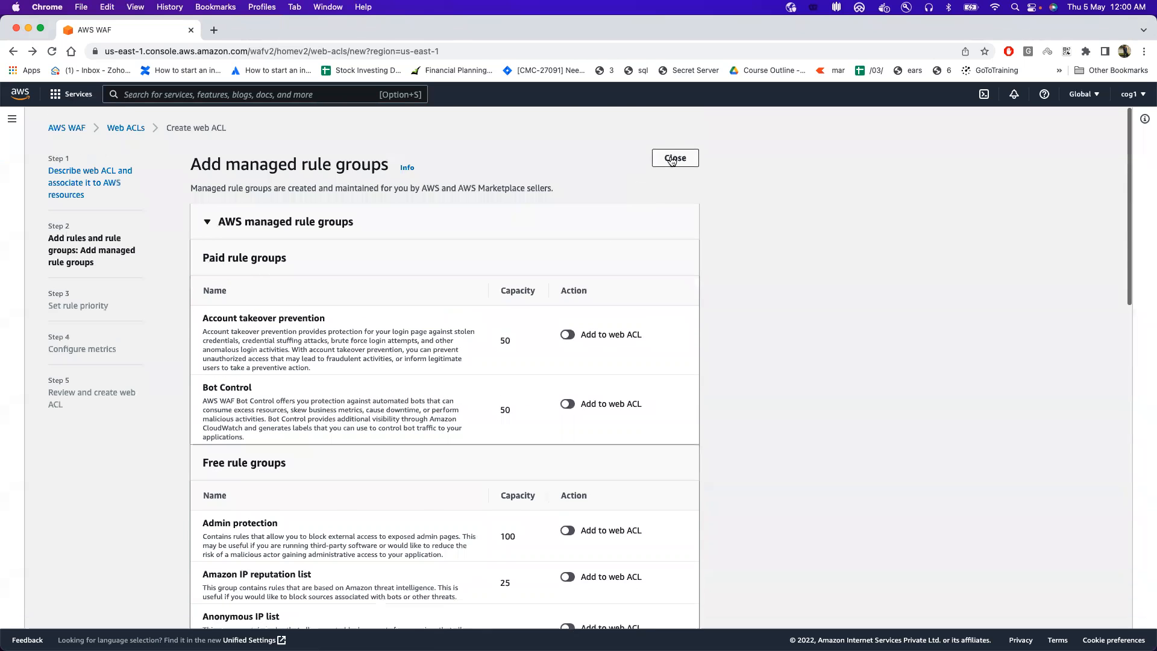
click(675, 158)
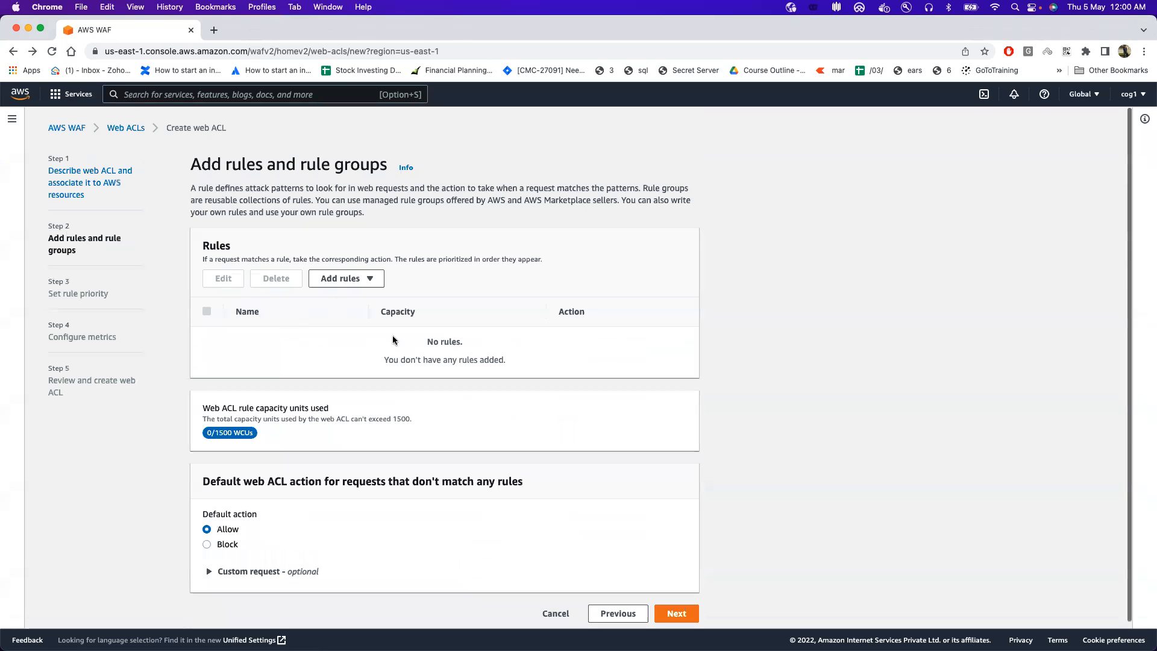
Start adding a custom rule to the web ACL and review the rule builder form.
click(349, 279)
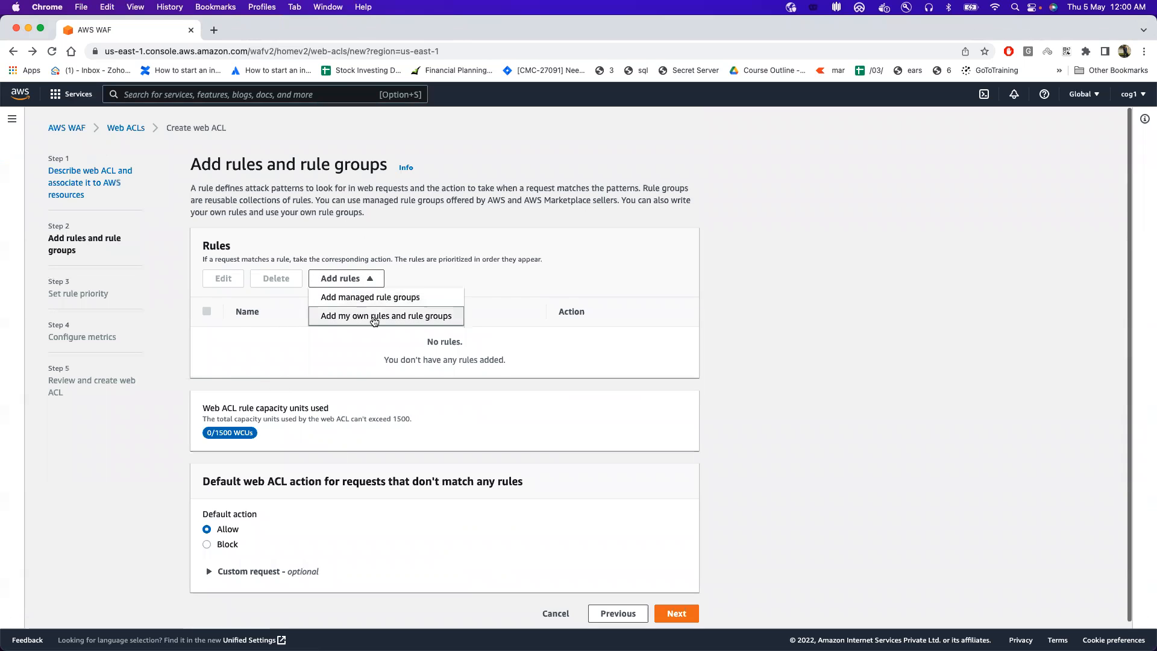
click(374, 319)
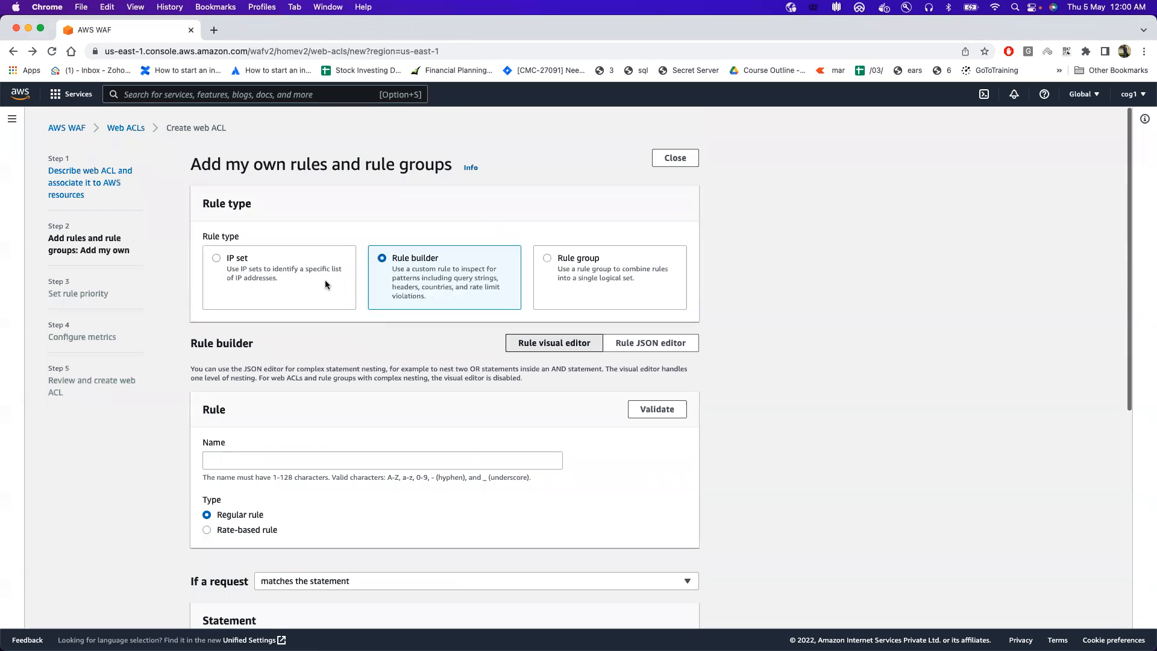
scroll(295, 471, down, 4)
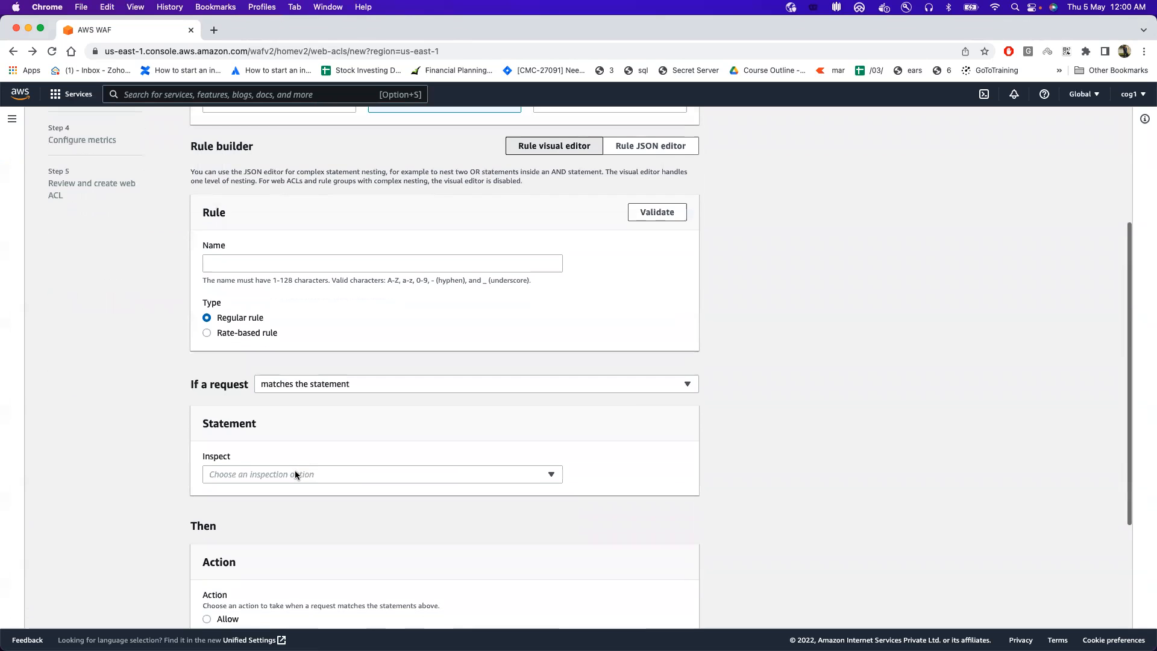
scroll(309, 255, up, 3)
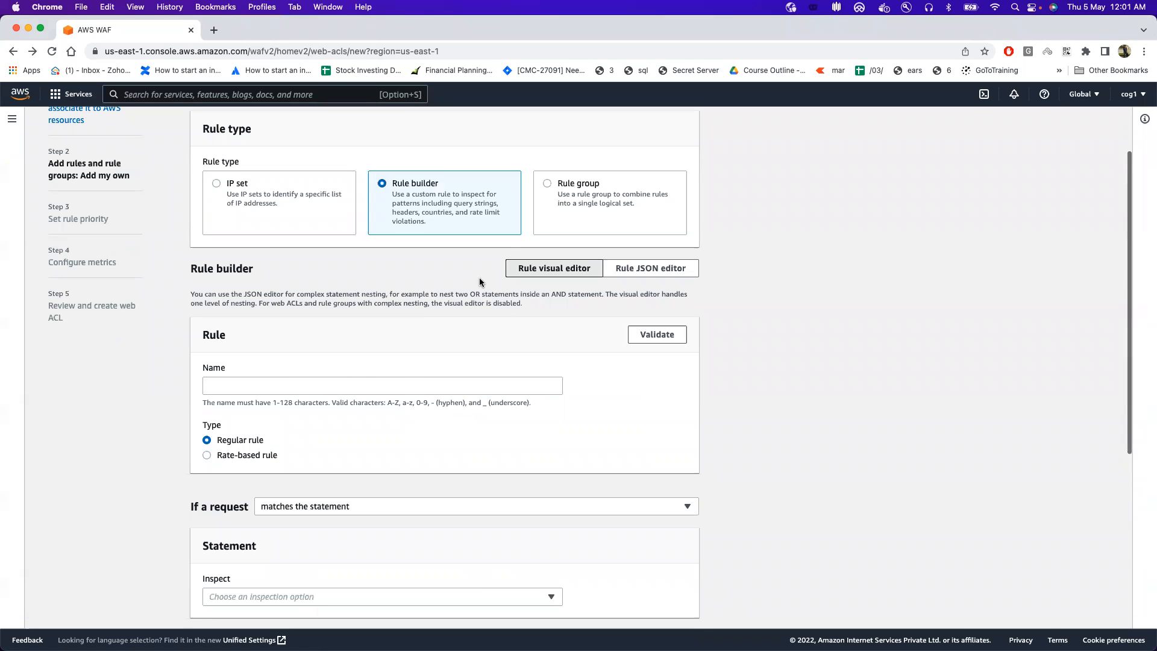
Try to set up a rule group rule named prod-rate-rules-v1, and return to the rule builder type.
click(547, 183)
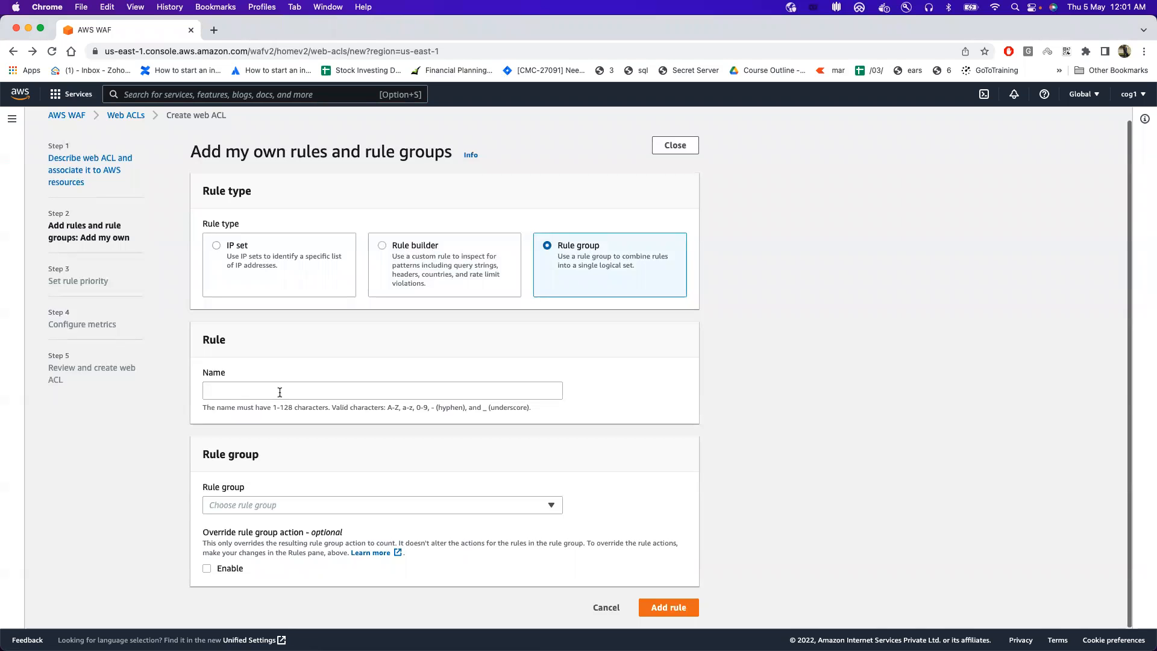
click(280, 393)
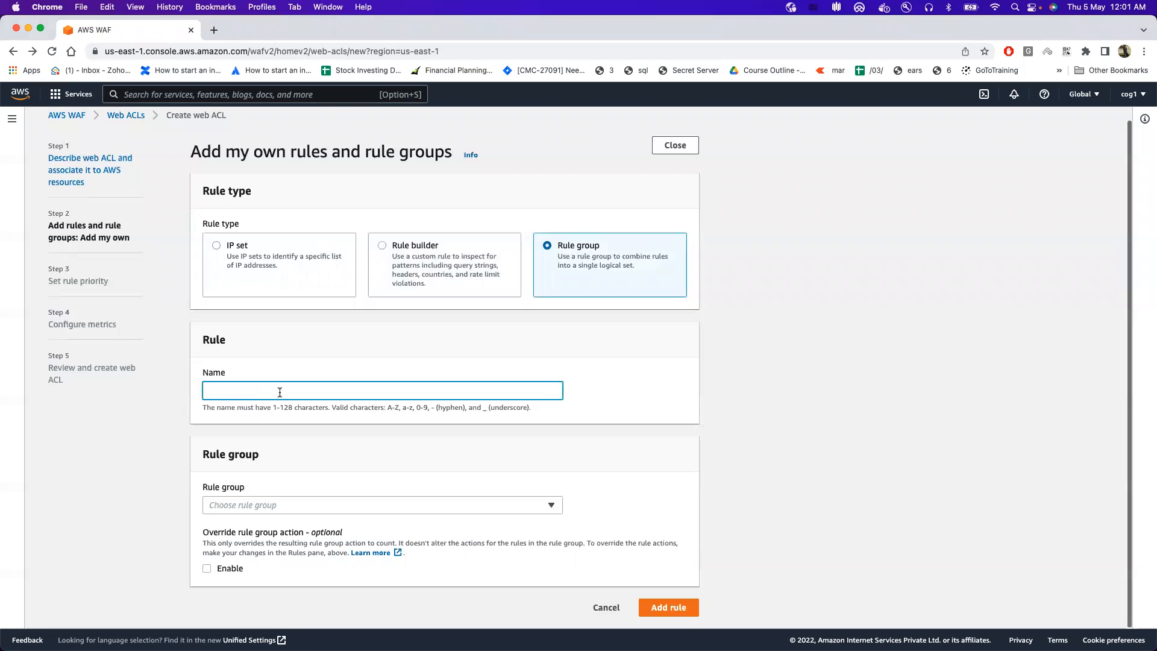
text(prod-rat4e-rules-v1)
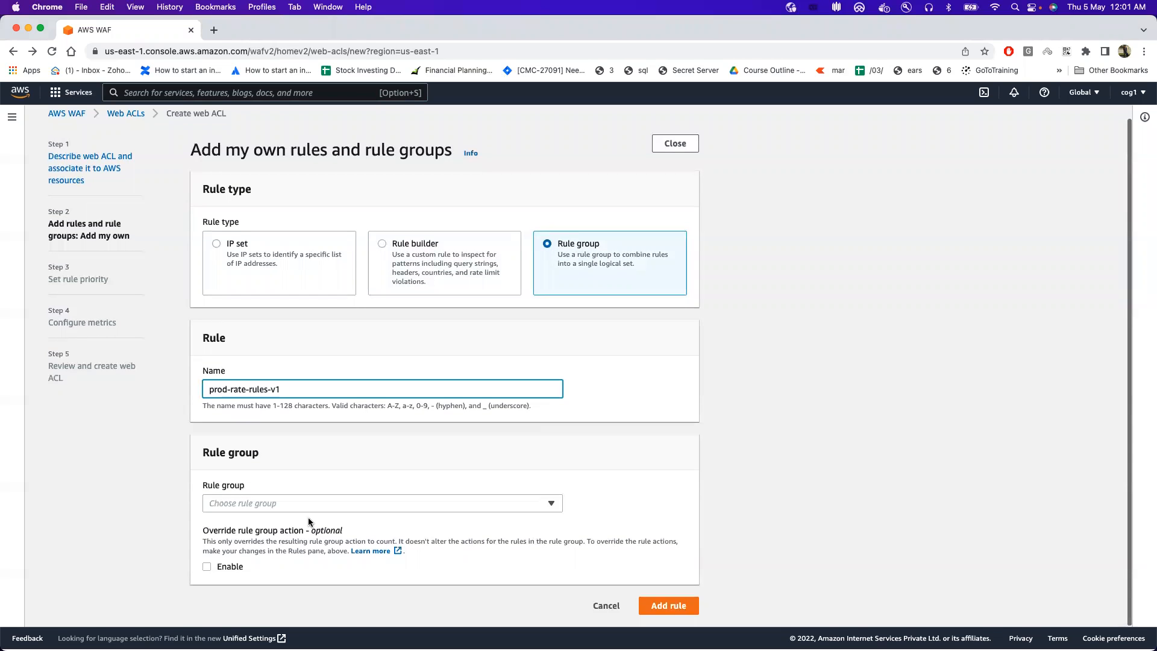
click(321, 504)
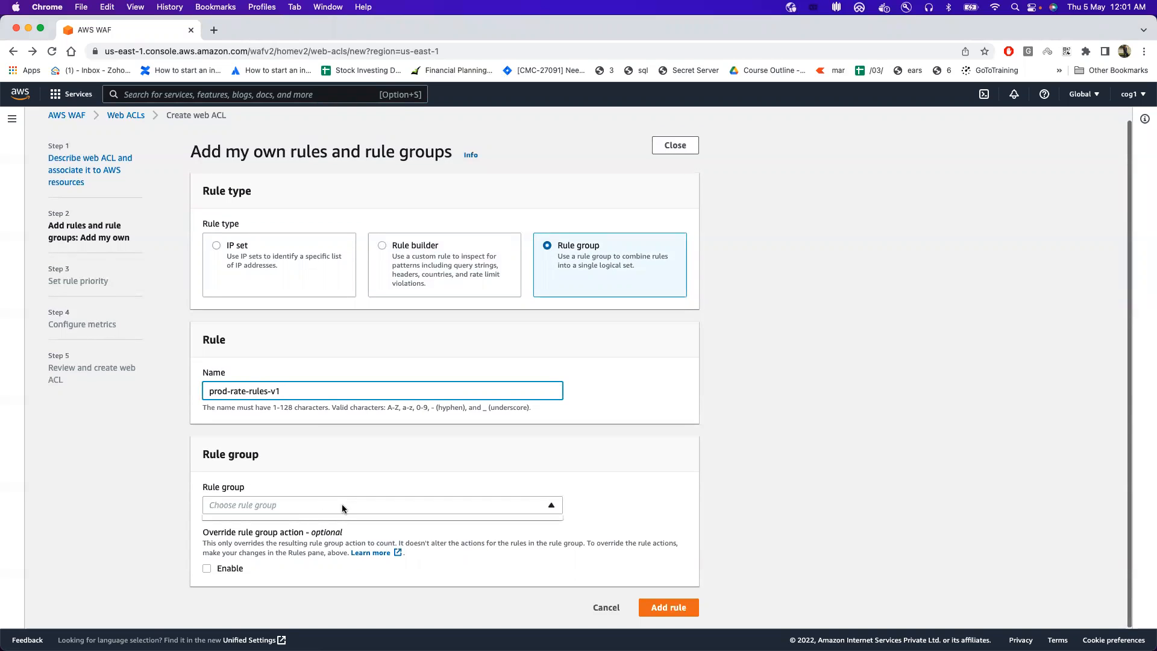
click(382, 244)
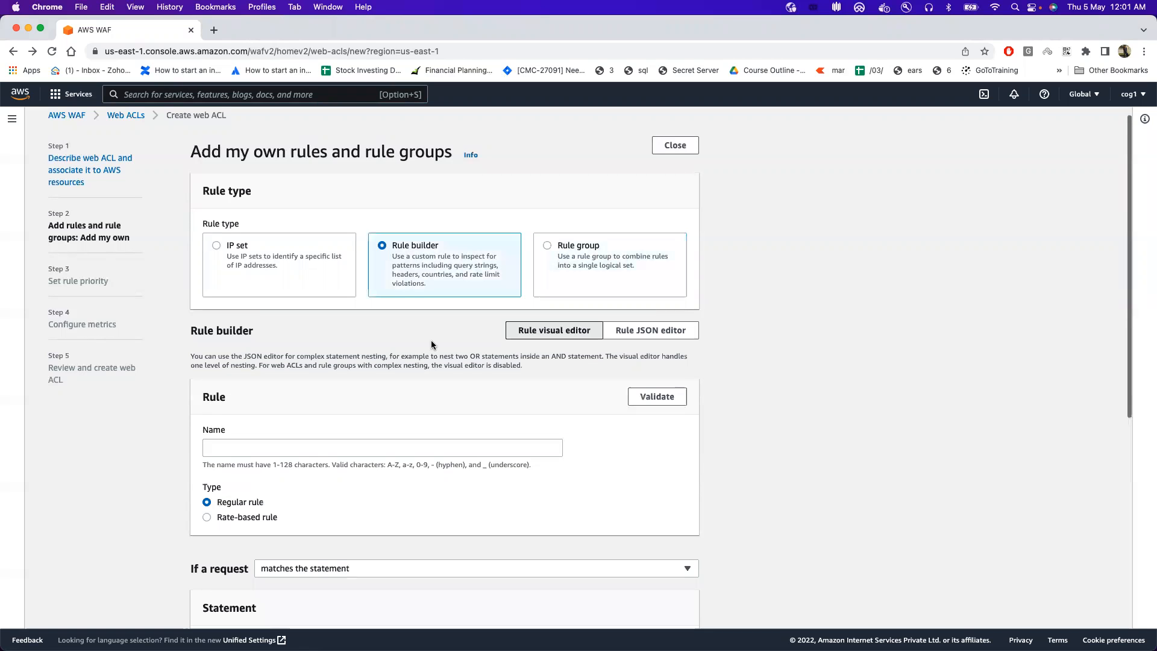
Name the rule builder rule prod-rate-rules-v1.
scroll(434, 417, down, 5)
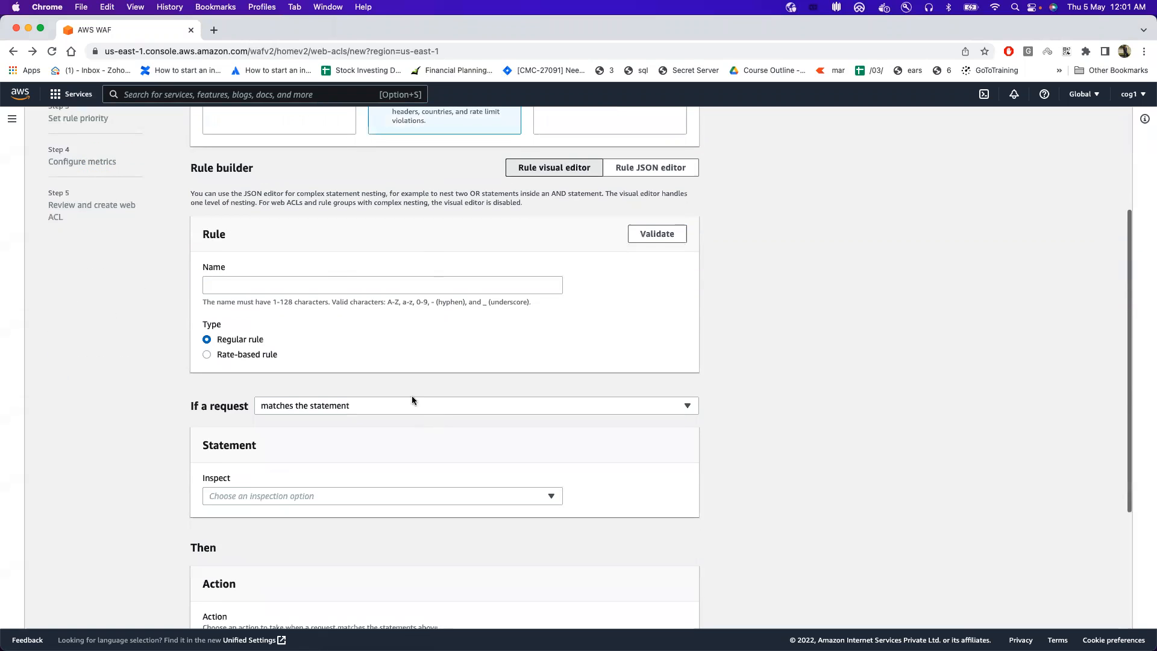
click(339, 280)
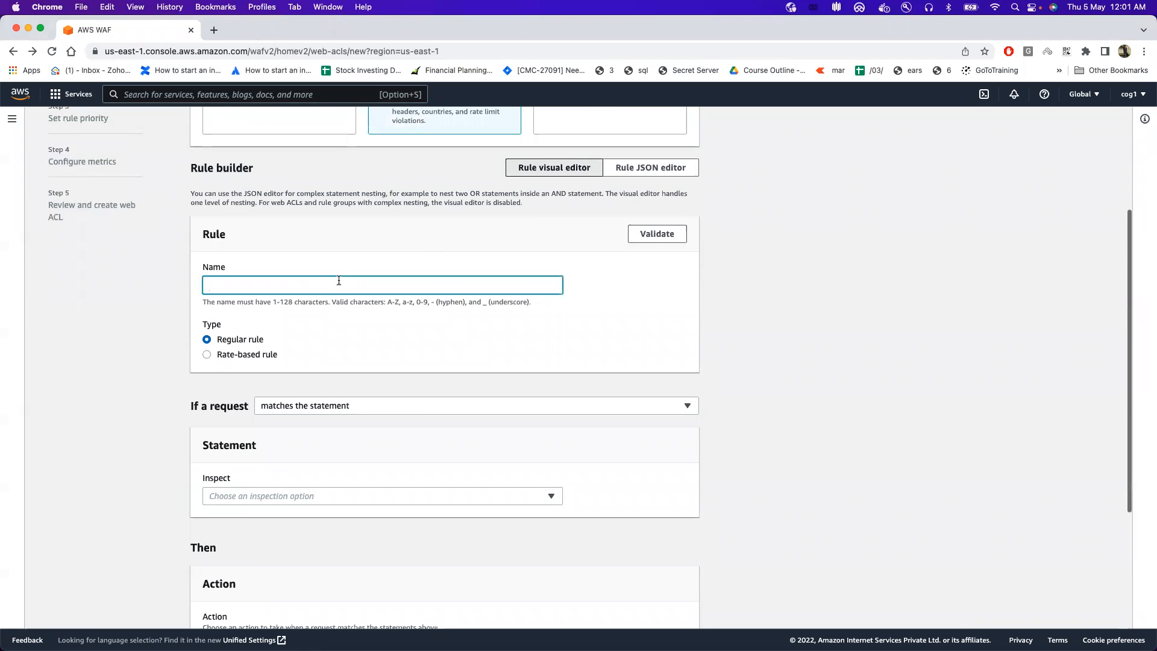
text(prod-rate-rules-v1)
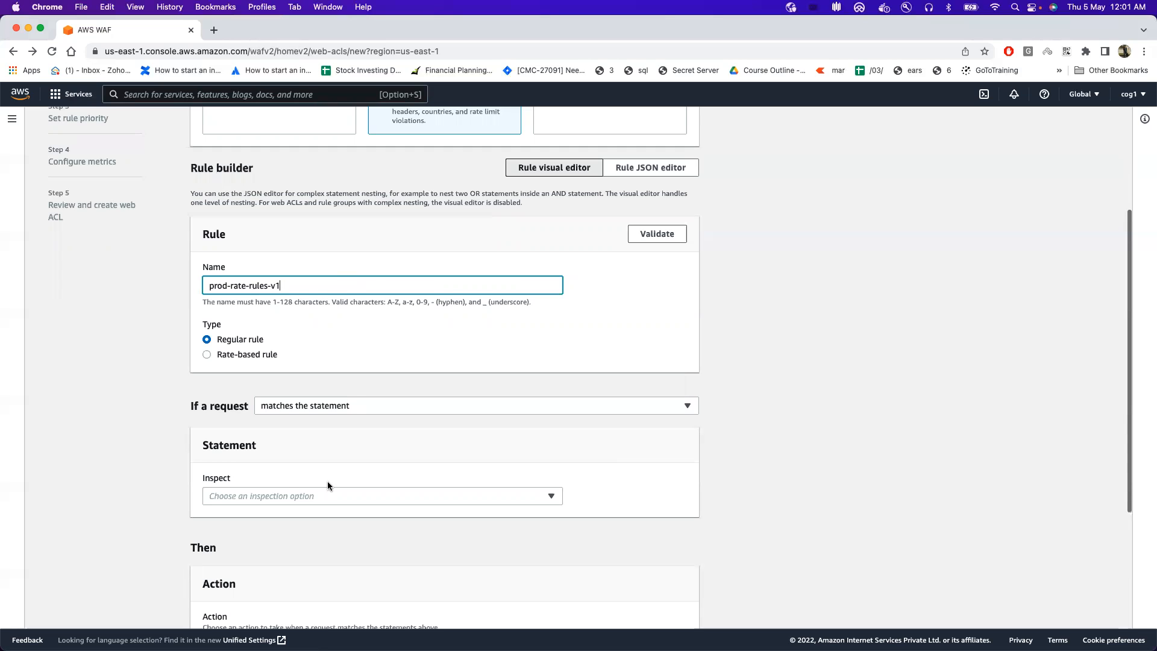
Make the rule a rate-based rule with a rate limit of 2000 requests.
scroll(328, 485, down, 1)
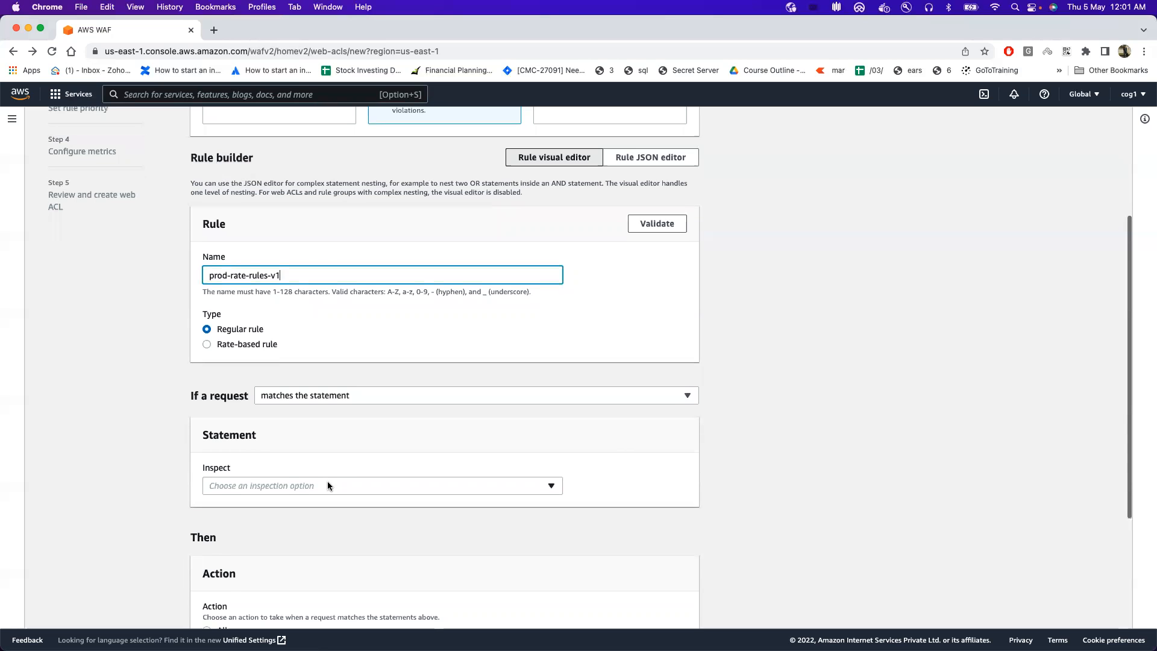
scroll(328, 485, down, 3)
scroll(328, 484, down, 1)
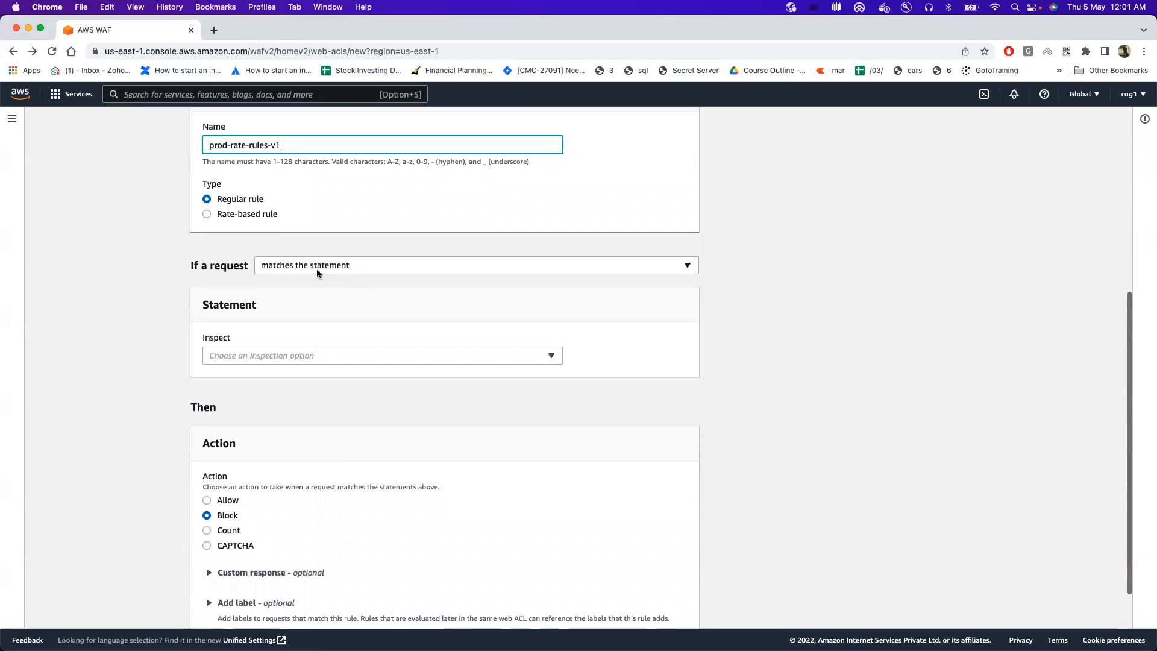
scroll(316, 269, up, 3)
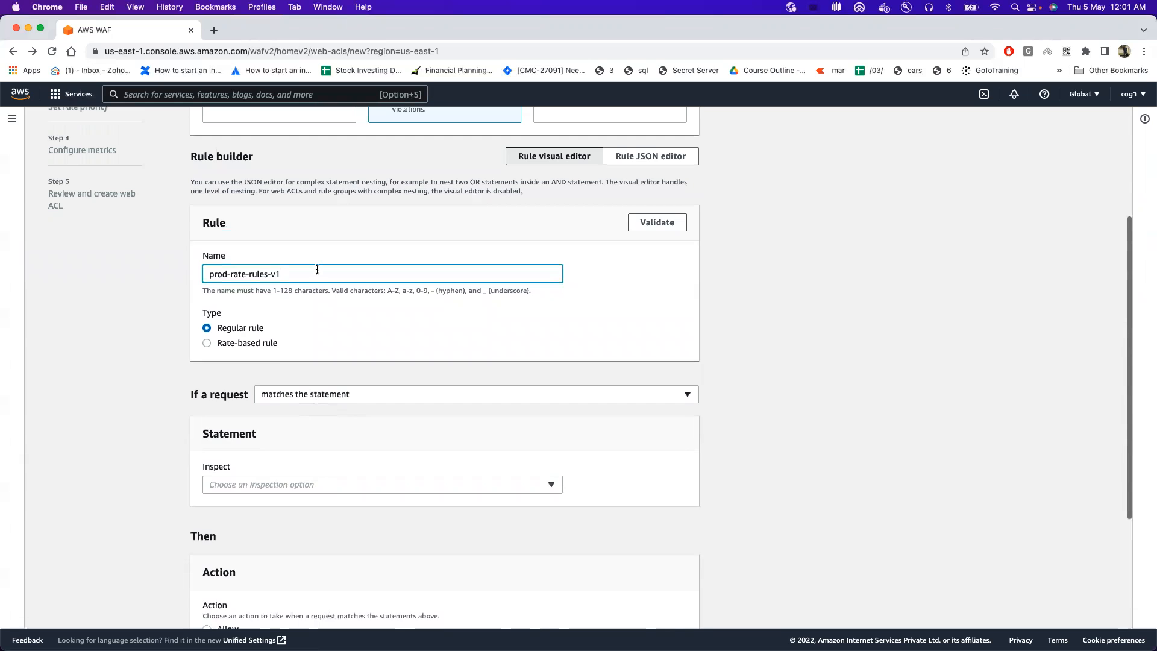
click(206, 343)
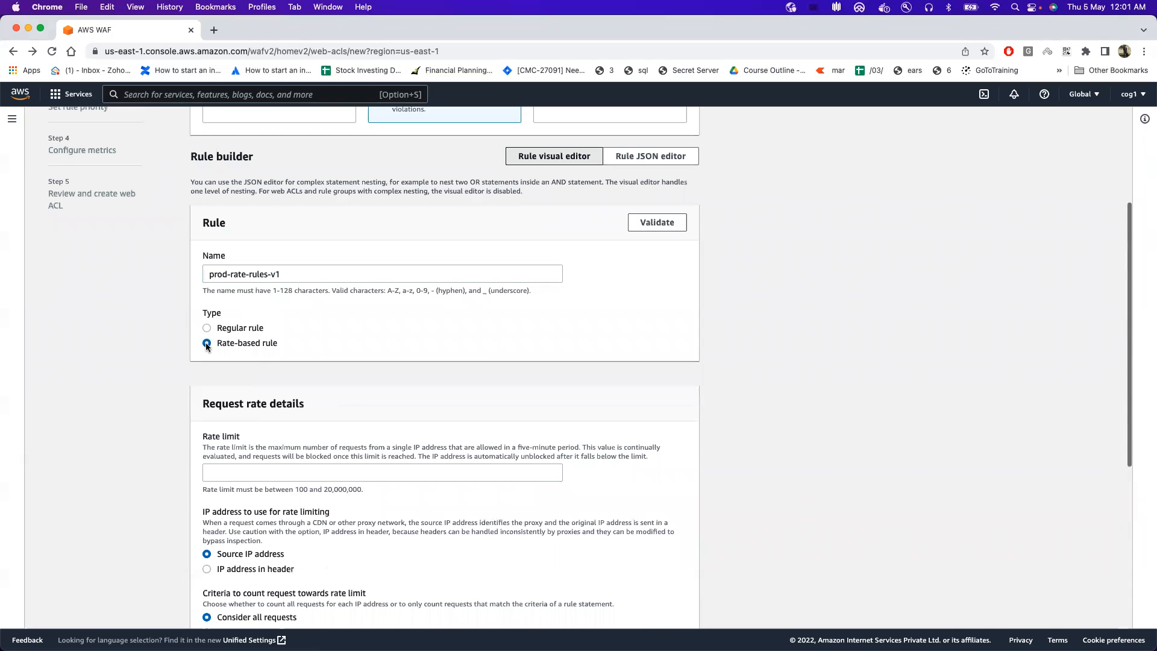
scroll(274, 428, down, 1)
scroll(275, 430, down, 3)
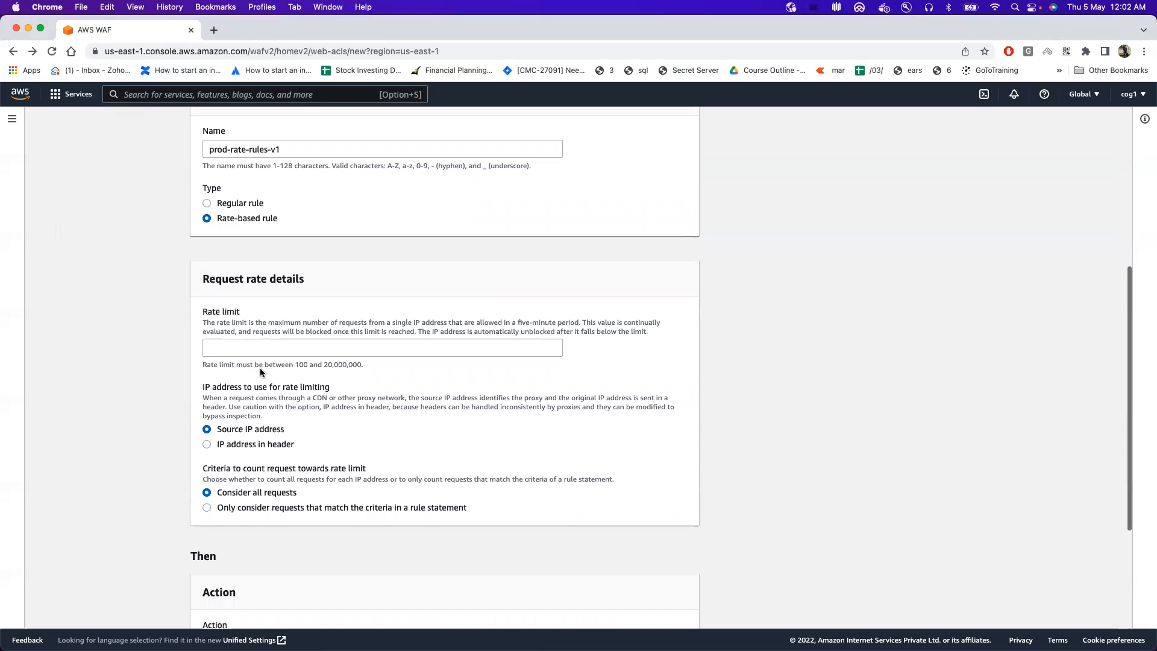
click(256, 342)
text(2000)
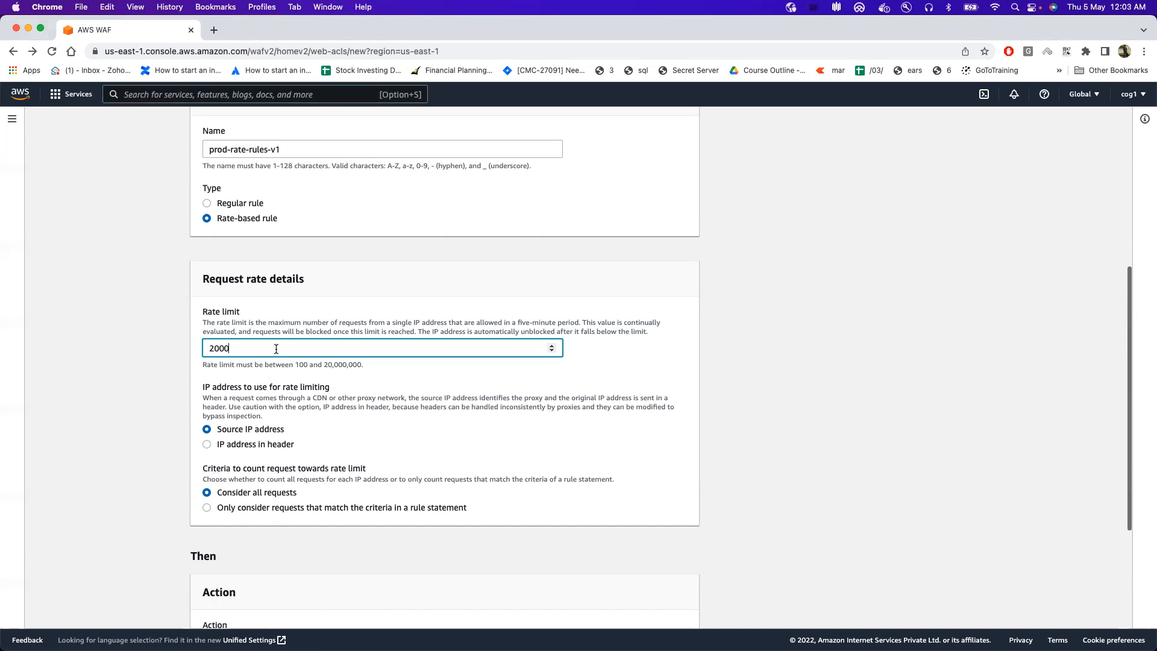
Try the IP address in header as the address used for rate limiting, and return to the source IP address.
scroll(276, 349, down, 2)
scroll(276, 349, down, 1)
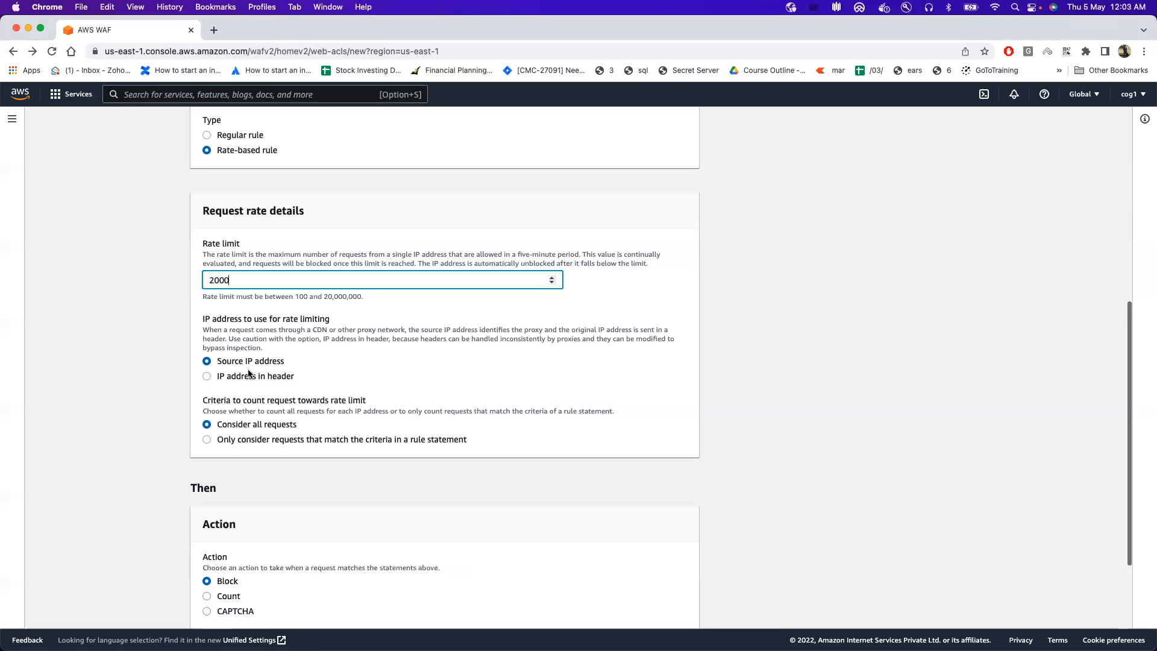
click(209, 377)
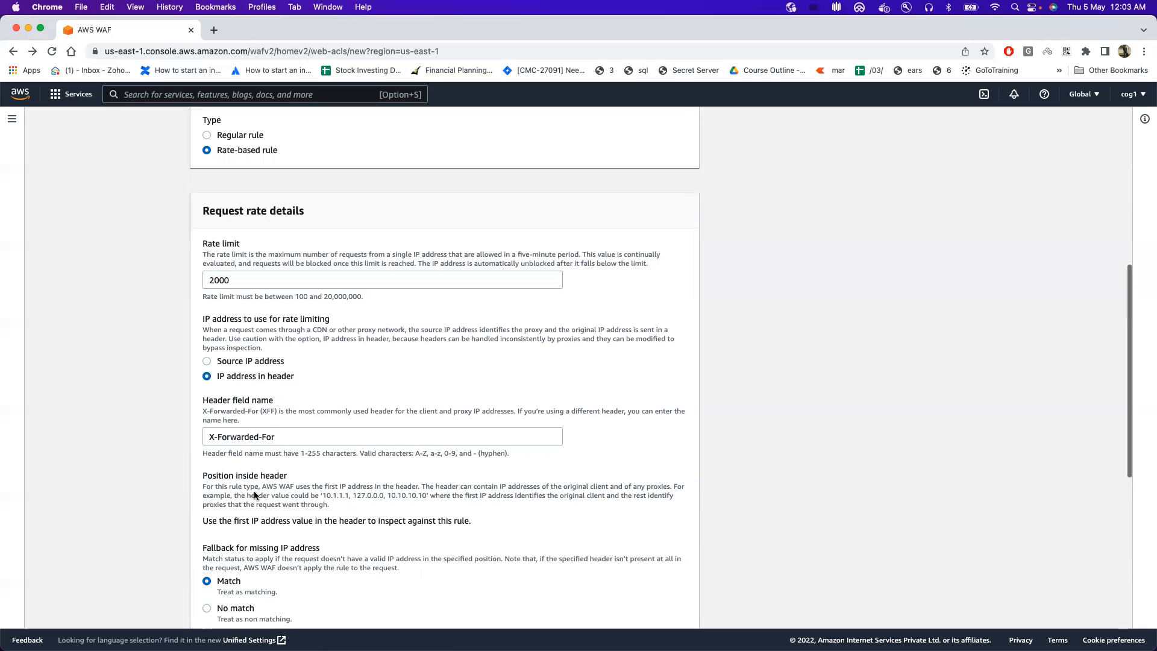
scroll(254, 495, down, 3)
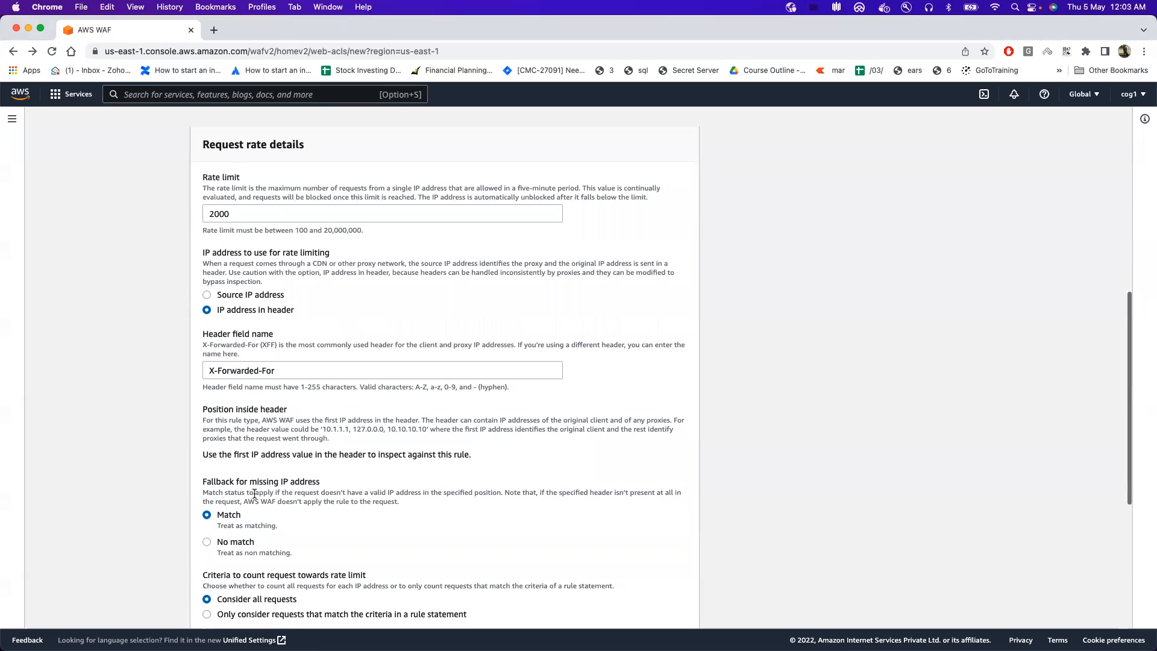
click(220, 297)
Count only requests that match the criteria in a rule statement, using the condition "matches the statement".
scroll(262, 403, down, 1)
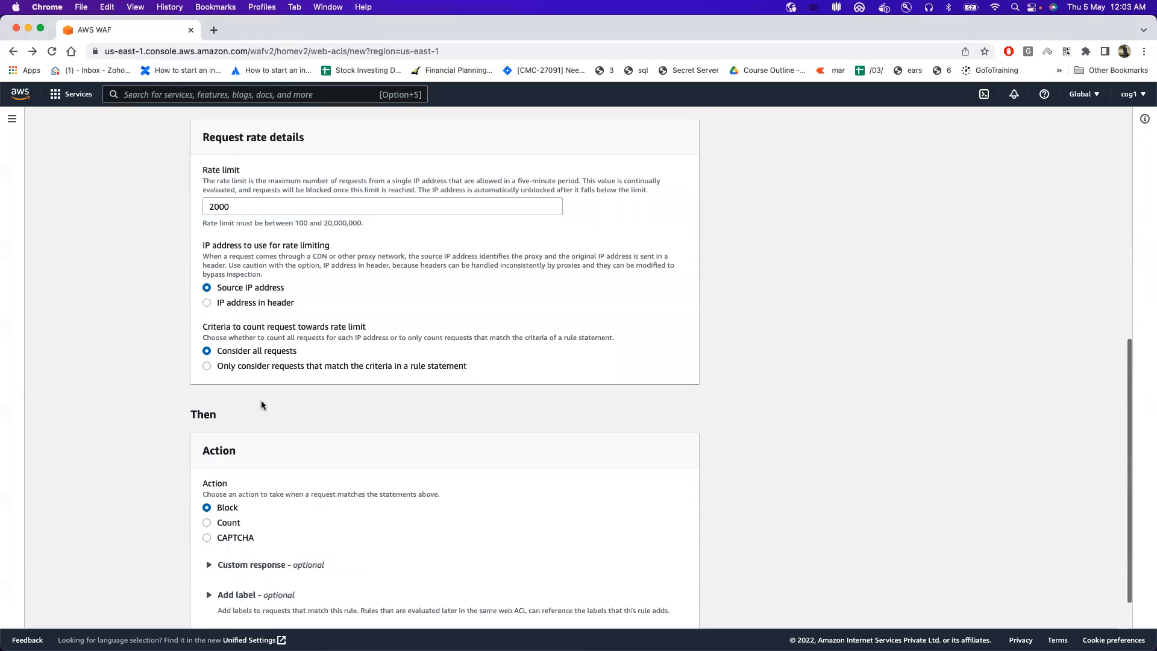
scroll(262, 404, down, 1)
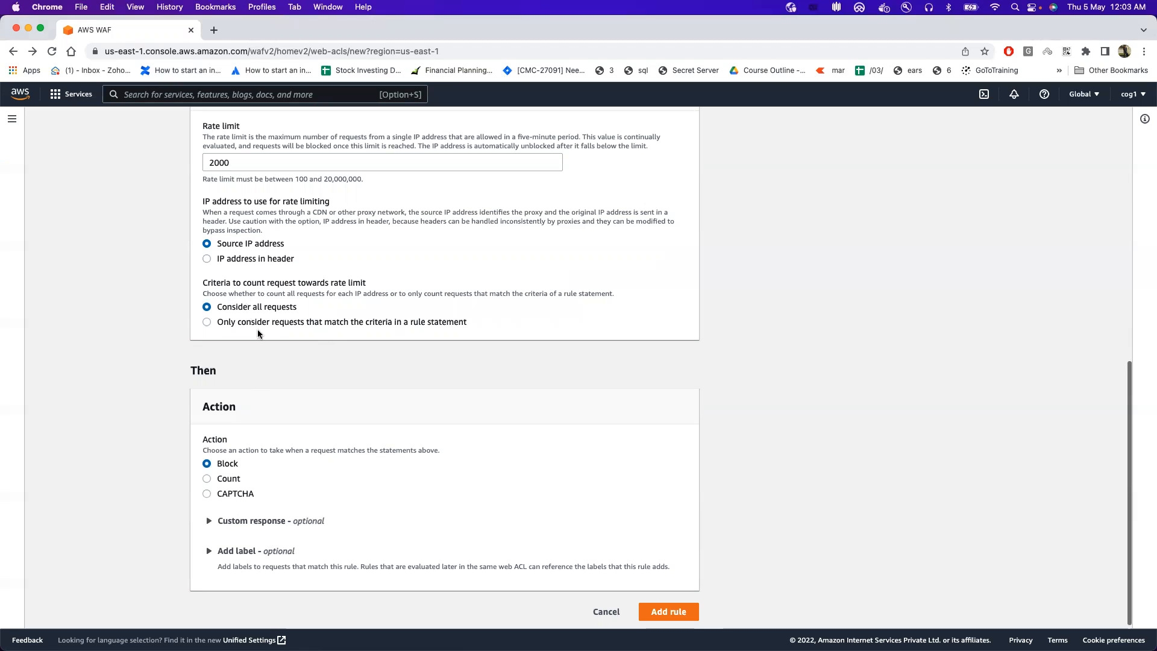
click(207, 321)
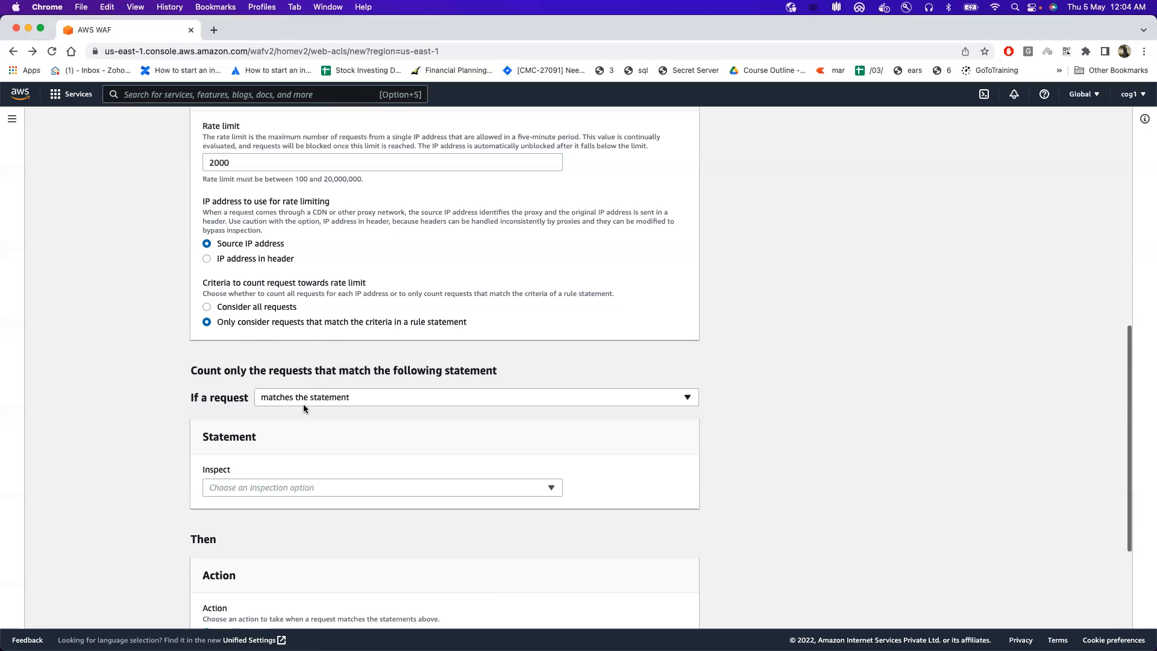
click(318, 399)
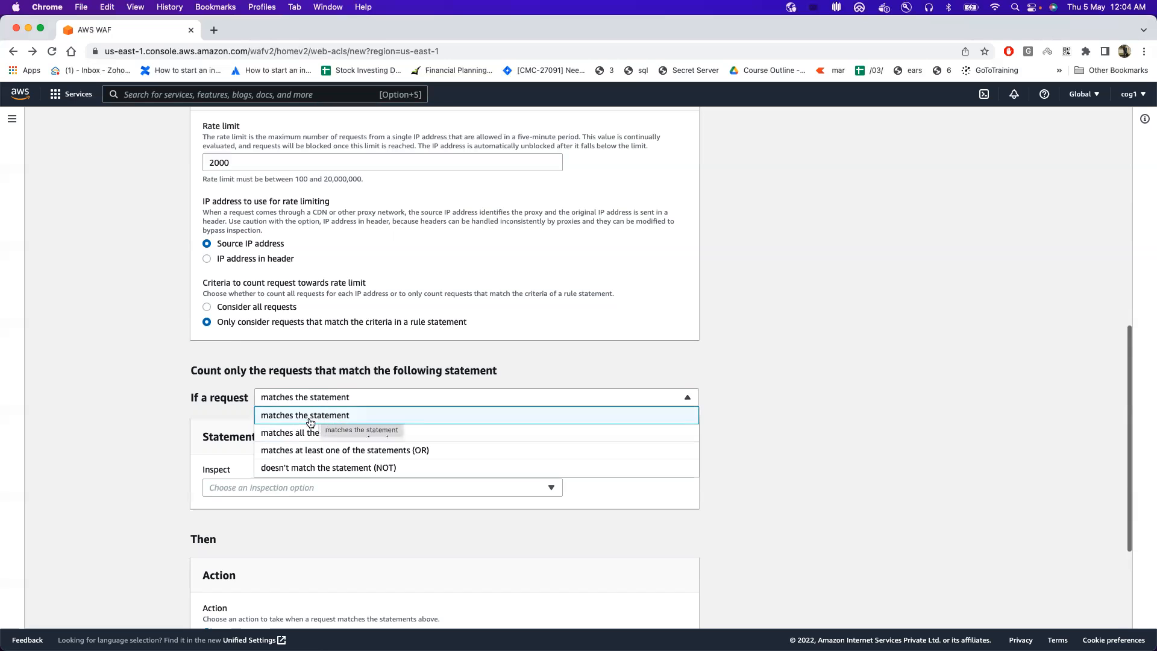
click(176, 442)
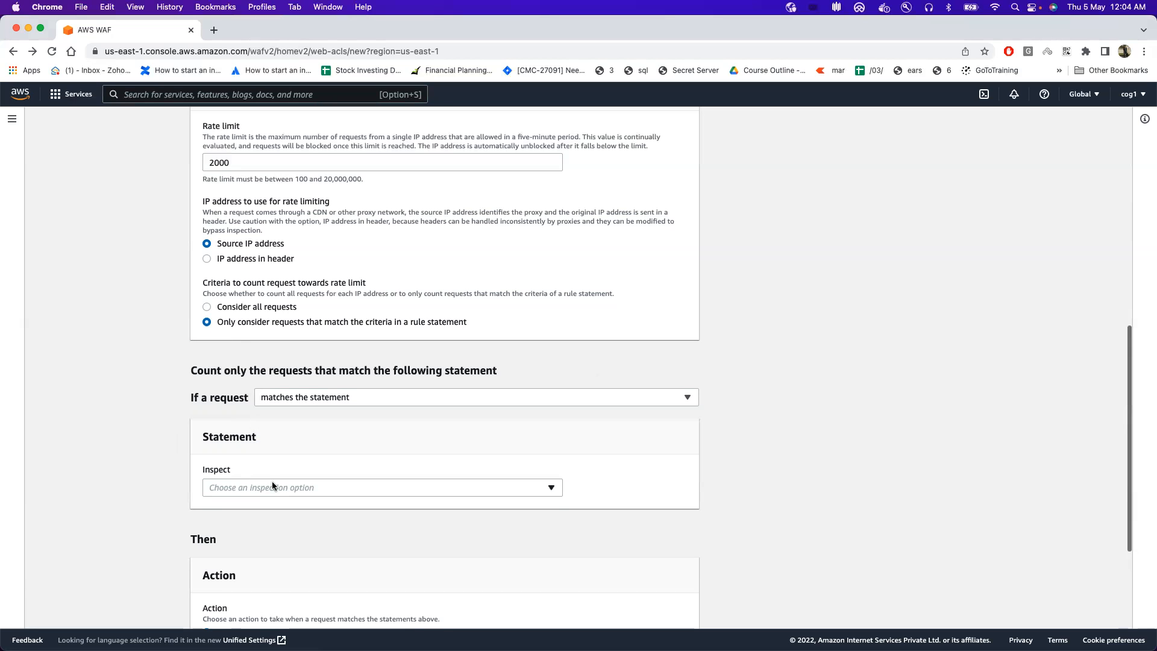
scroll(272, 486, down, 3)
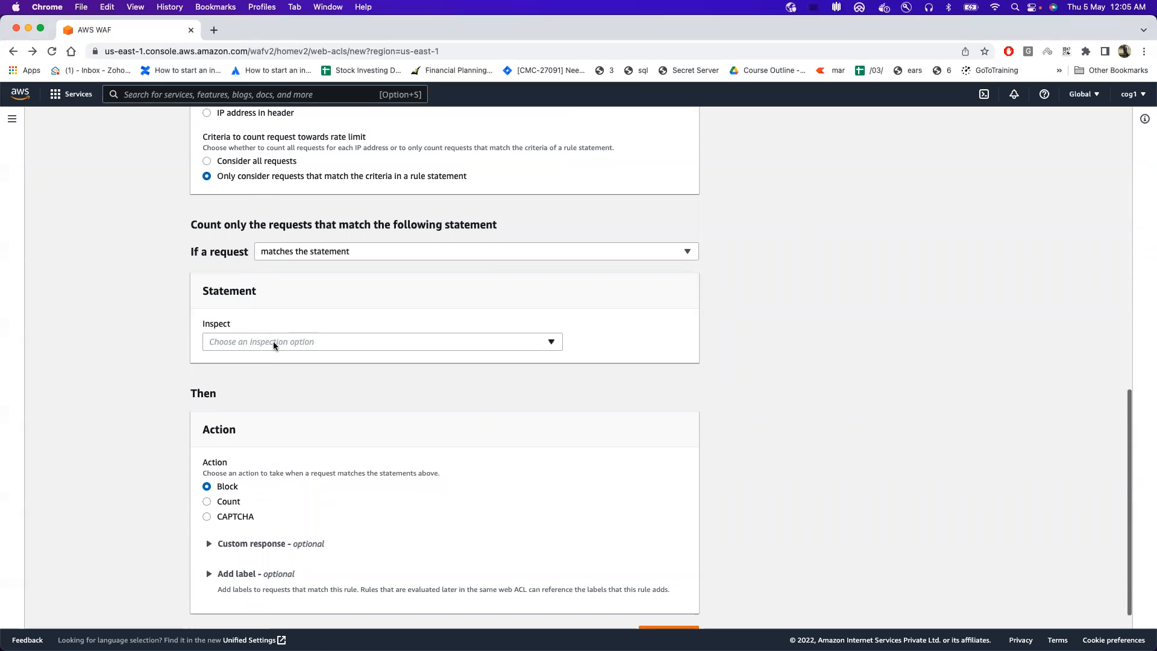
click(317, 255)
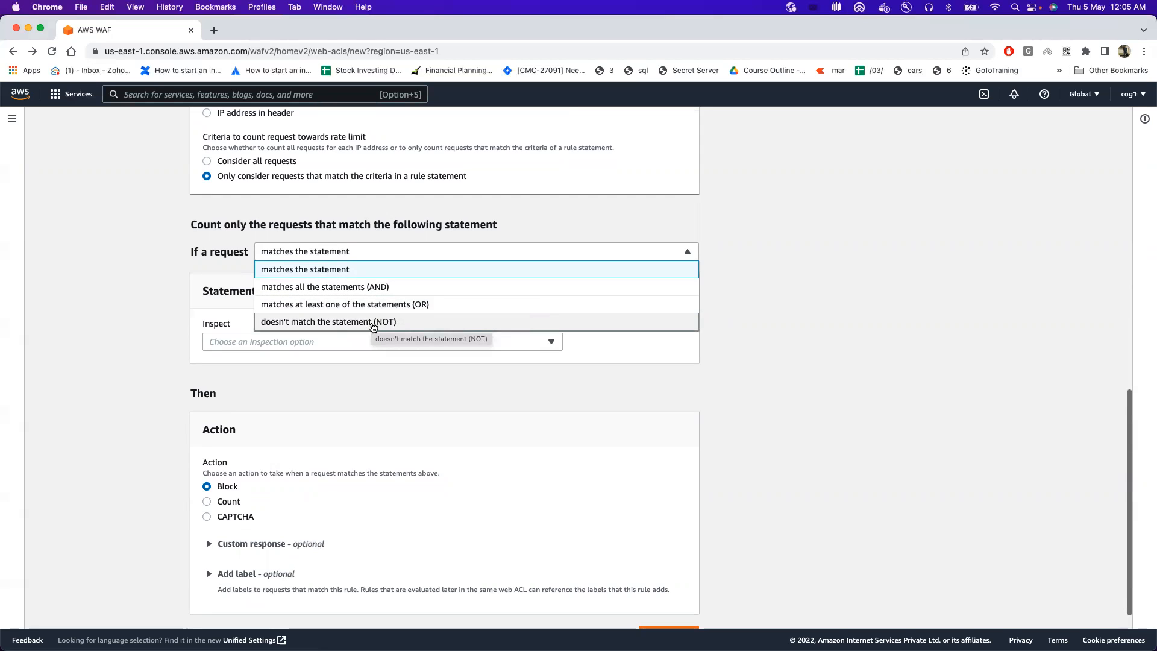
click(287, 271)
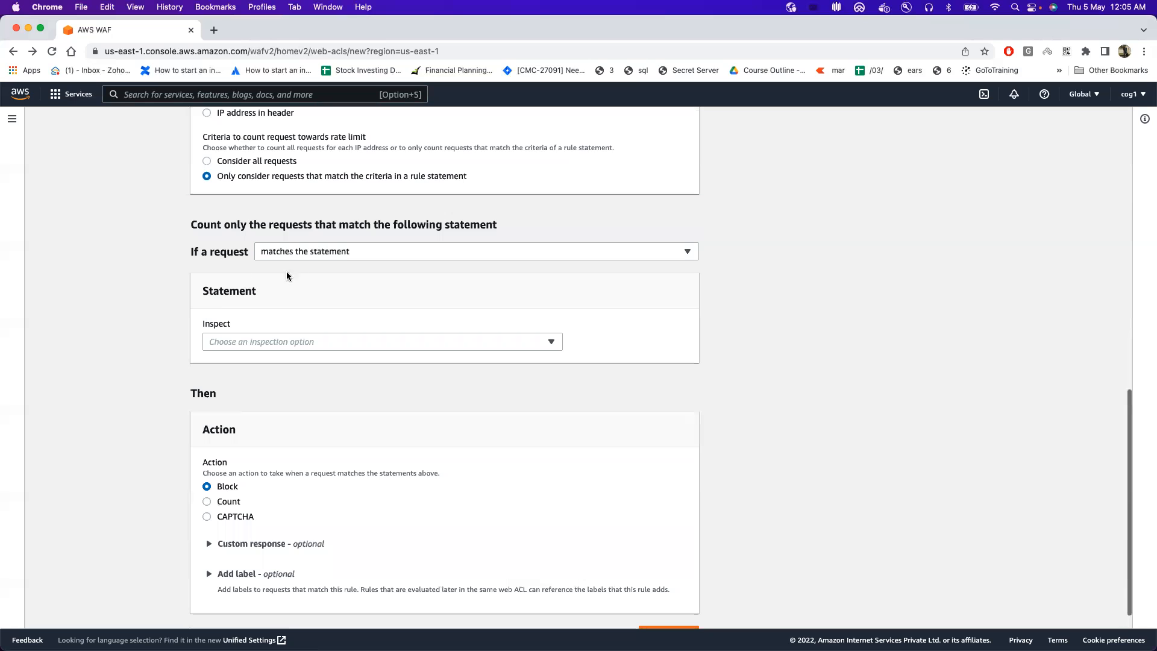
Set the statement to inspect the URI path with match type "Matches pattern from regex pattern set", and check the selectable pattern sets.
click(269, 343)
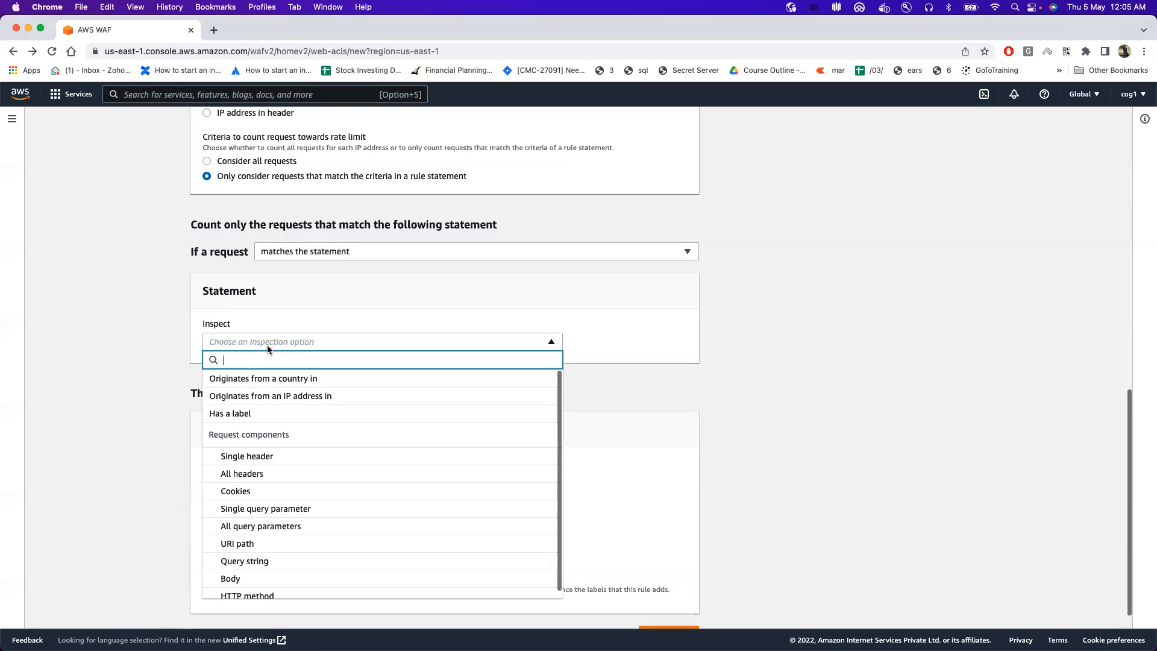
click(275, 544)
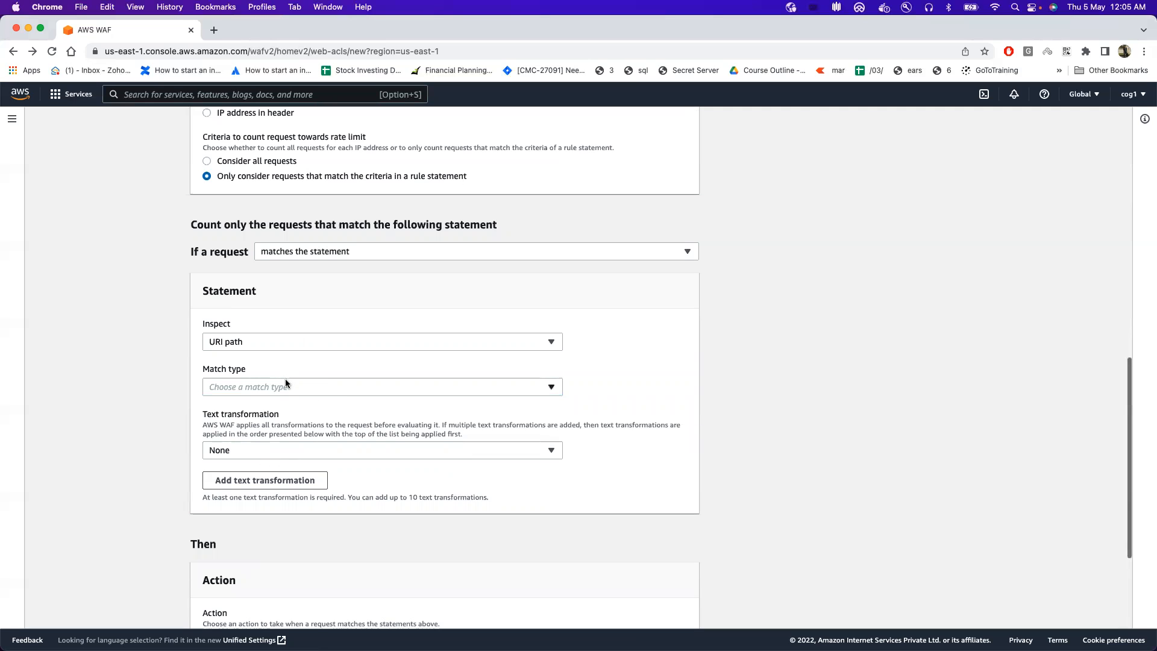
click(268, 390)
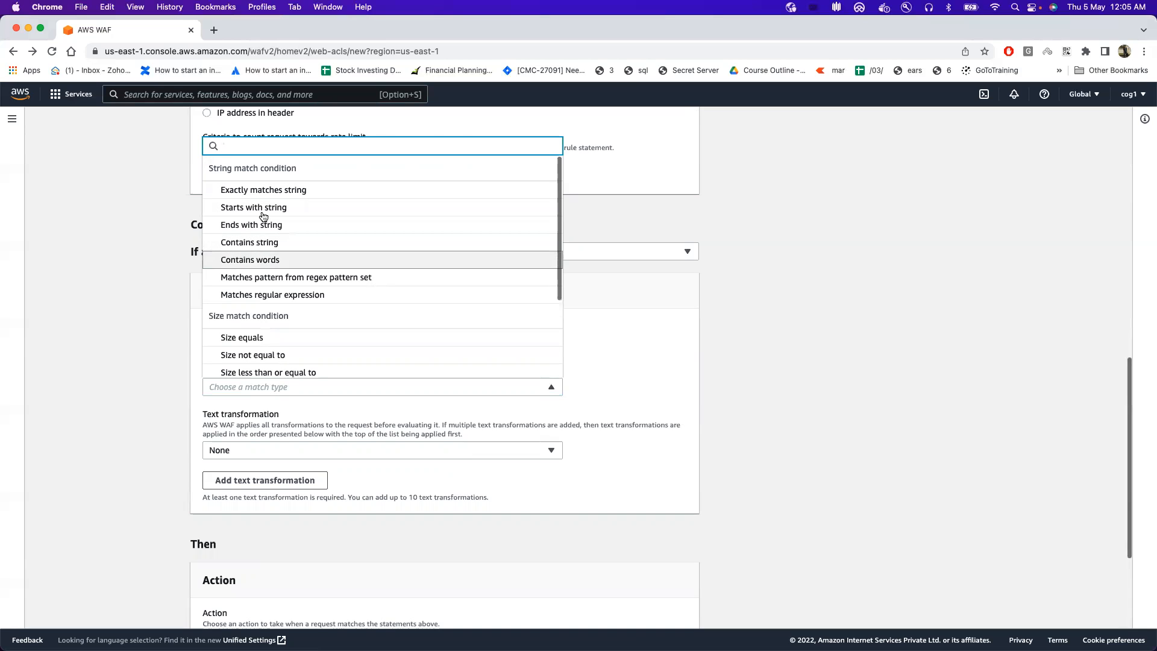
click(308, 278)
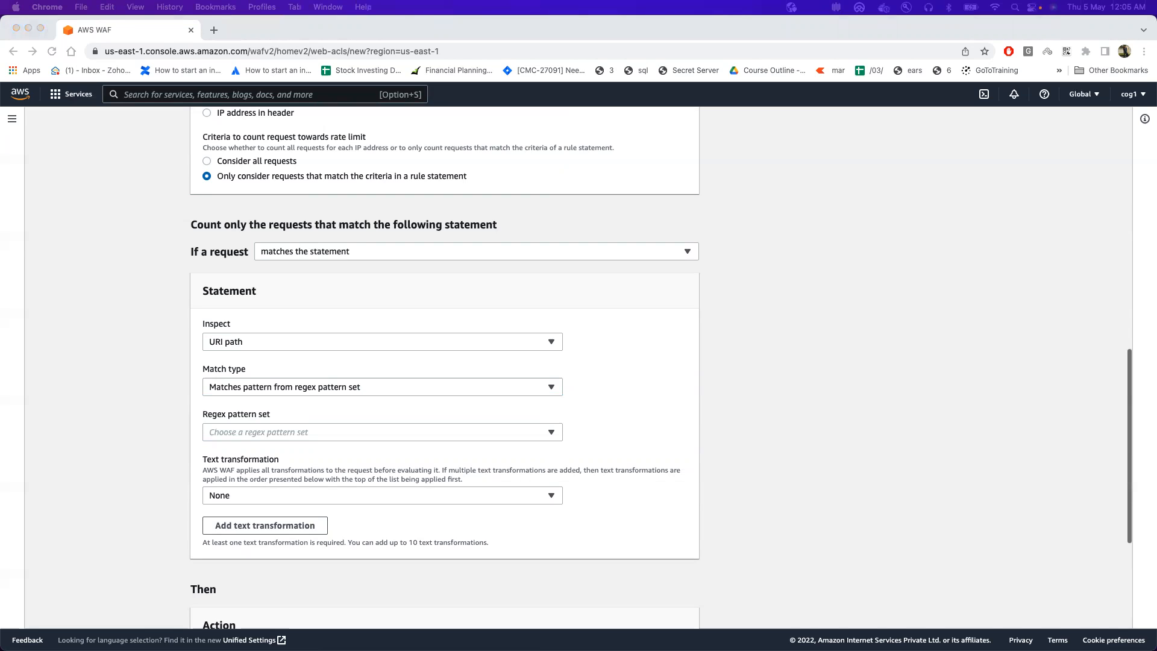
click(294, 428)
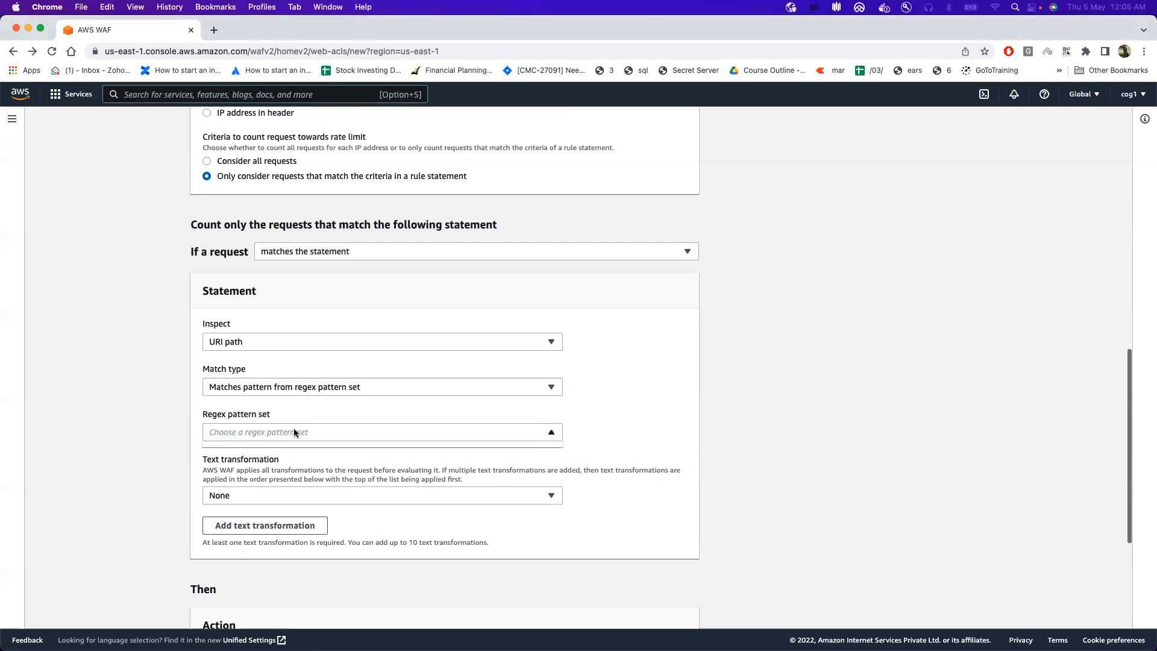
click(245, 433)
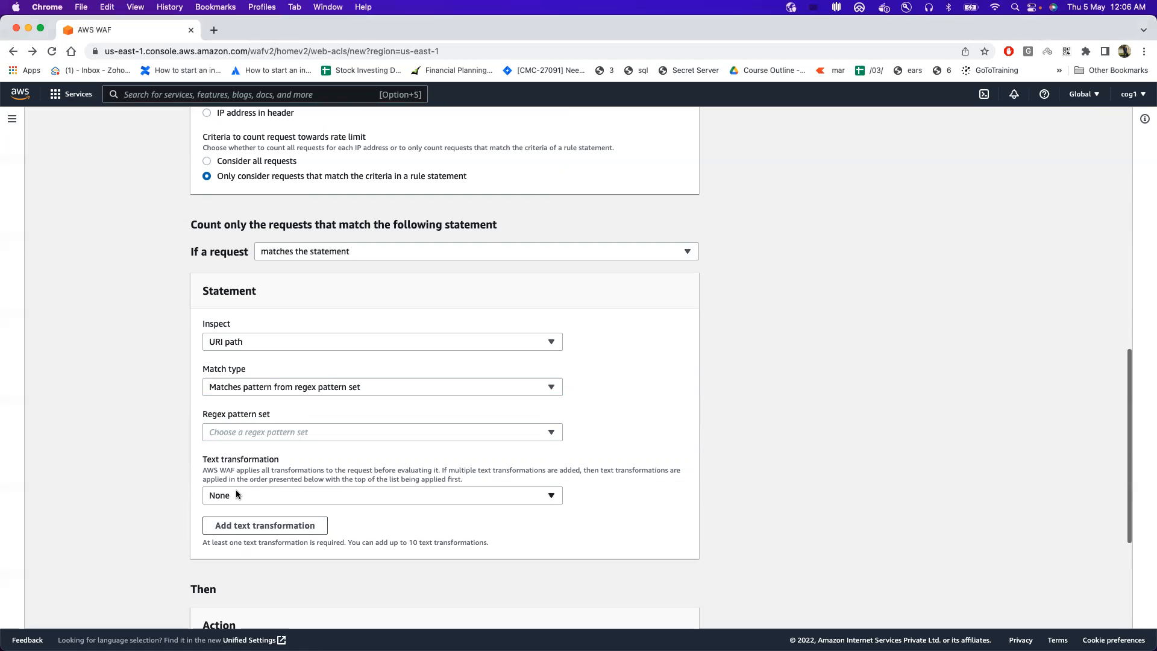
Check the text transformation options and the regex pattern sets available for the URI path statement.
click(237, 494)
click(179, 488)
click(247, 433)
click(247, 433)
Change the statement's match type to "Matches regular expression" and enter the regular expression ^\/.+ for the URI path.
scroll(240, 523, down, 3)
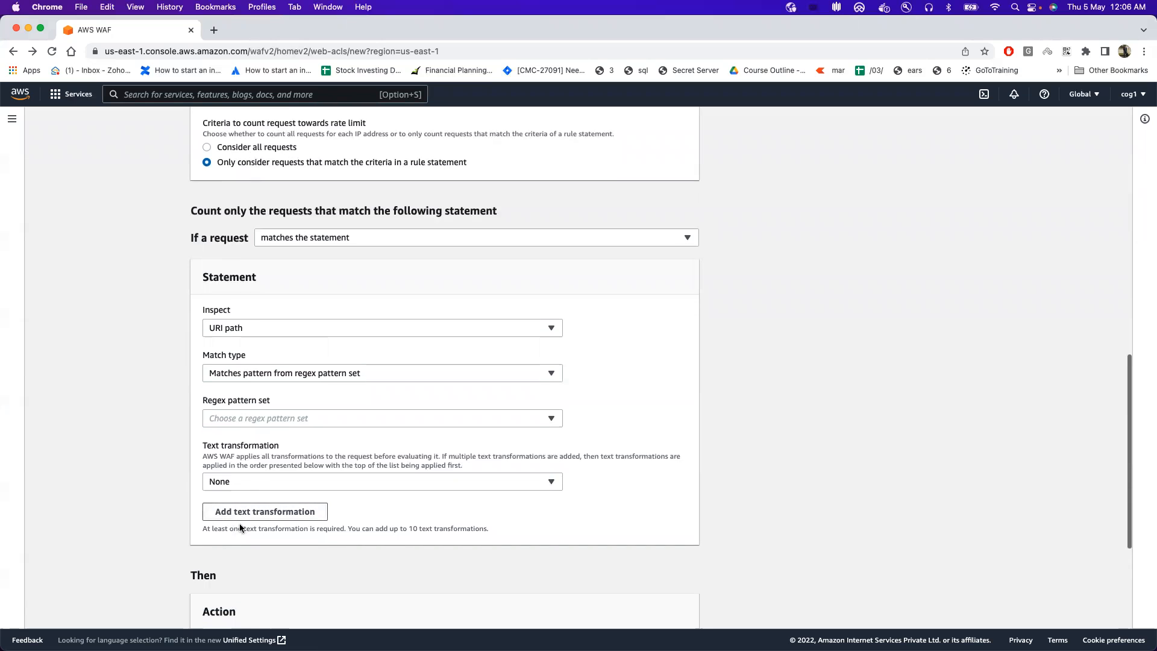
scroll(245, 529, down, 3)
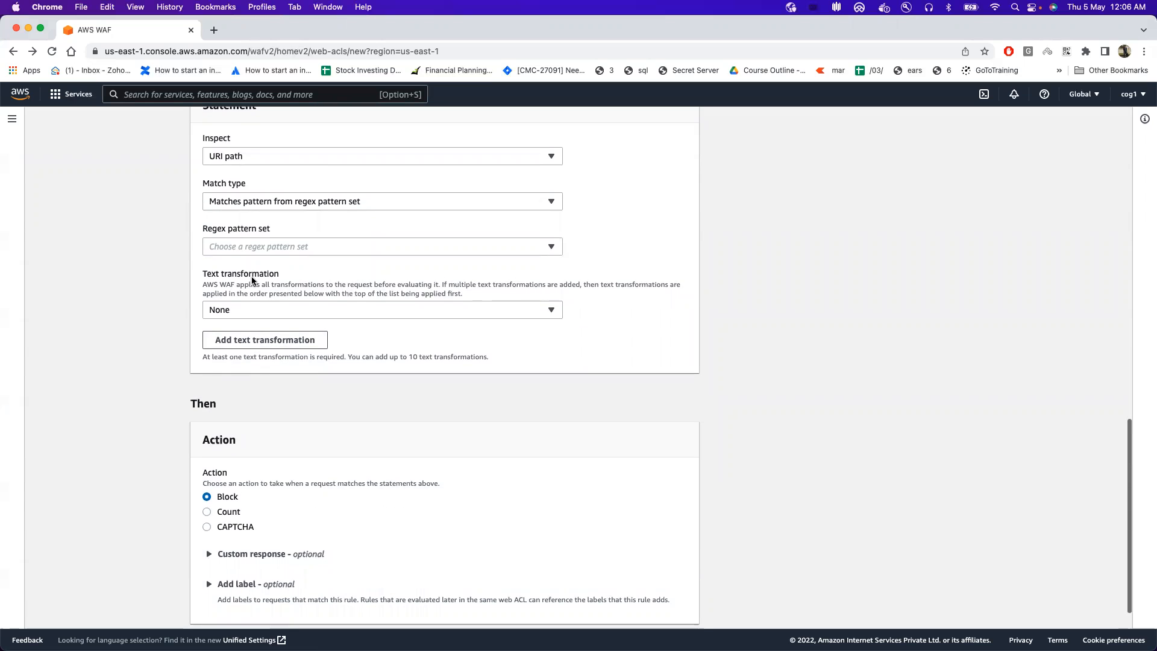
click(262, 206)
click(287, 369)
click(254, 244)
text(^\/.+)
key(super+Tab)
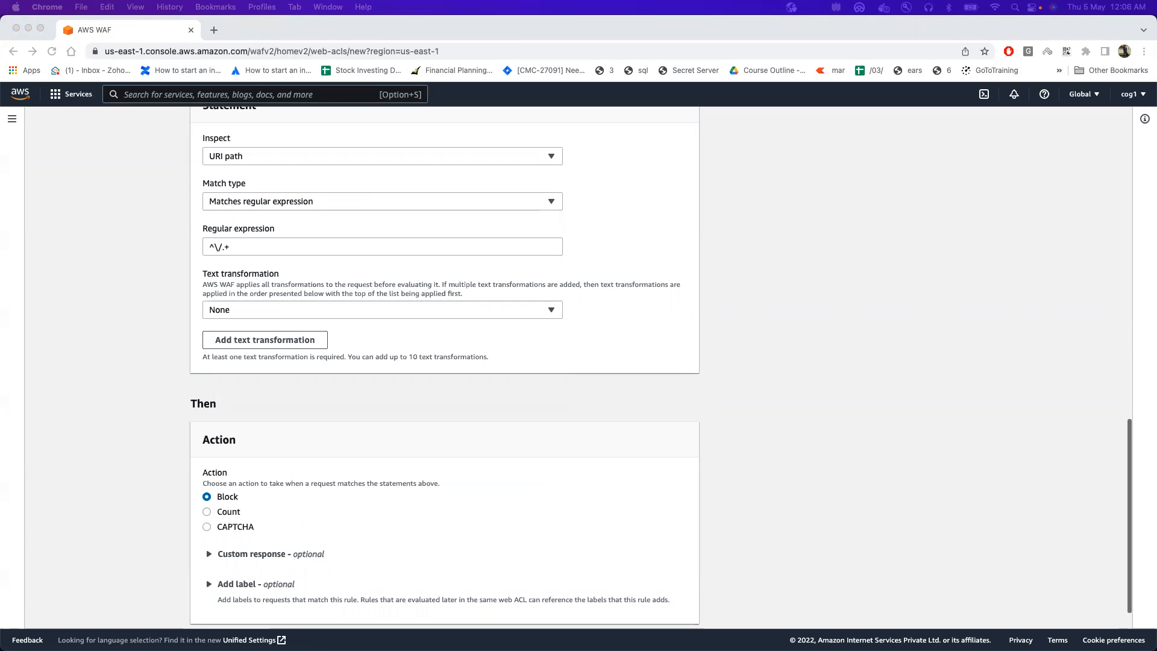
click(222, 246)
click(221, 248)
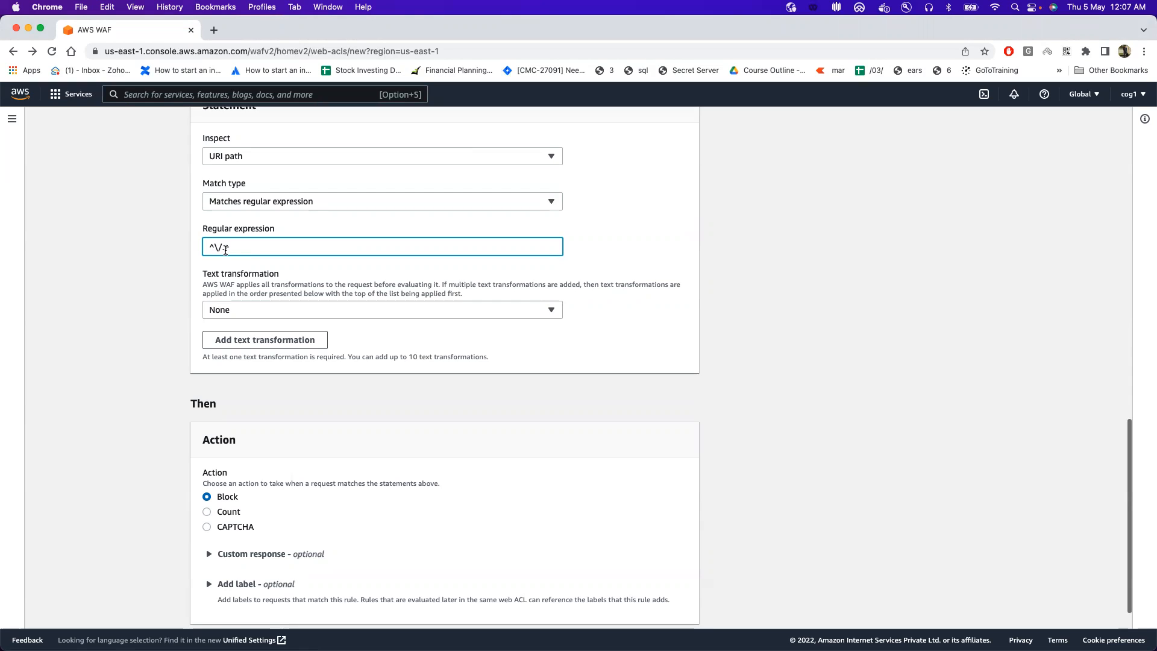
text(.+)
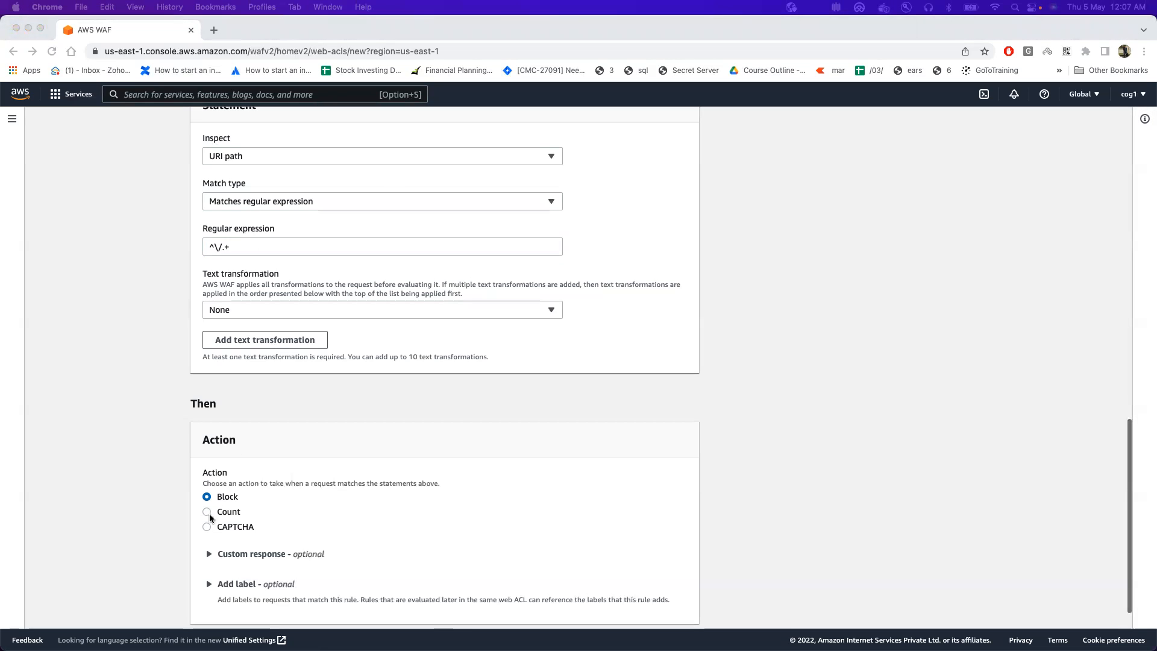
Set the rule's action to Count and review the rule's name, rate limit and statement settings.
click(206, 513)
click(206, 512)
scroll(616, 396, up, 10)
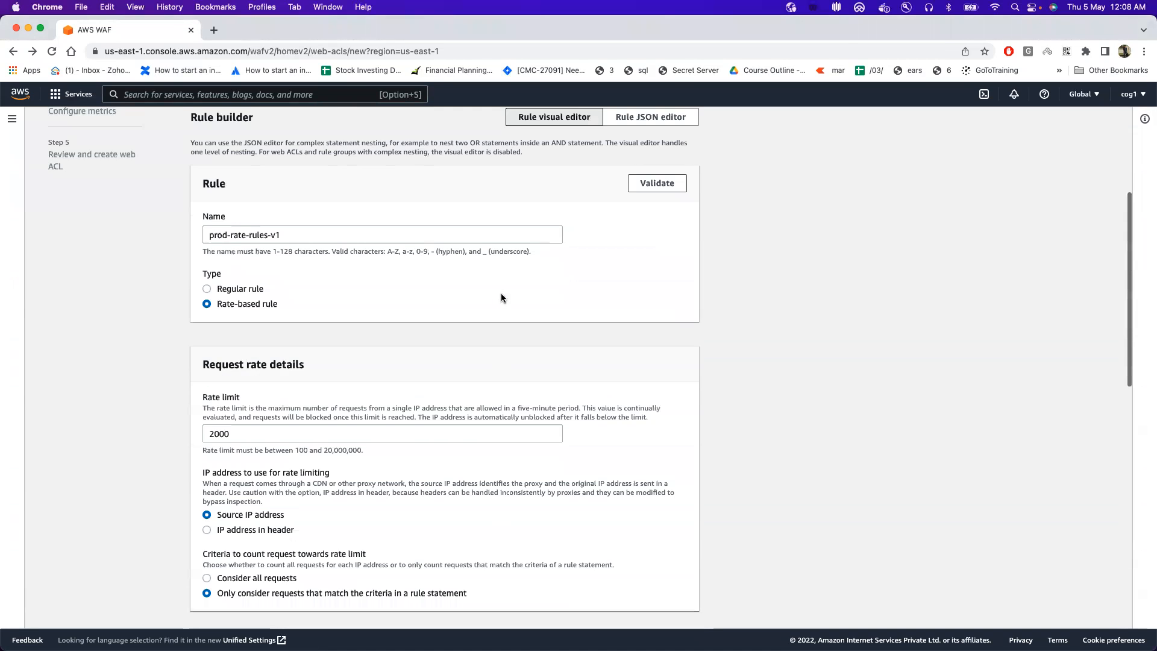
scroll(222, 432, up, 3)
scroll(660, 578, down, 15)
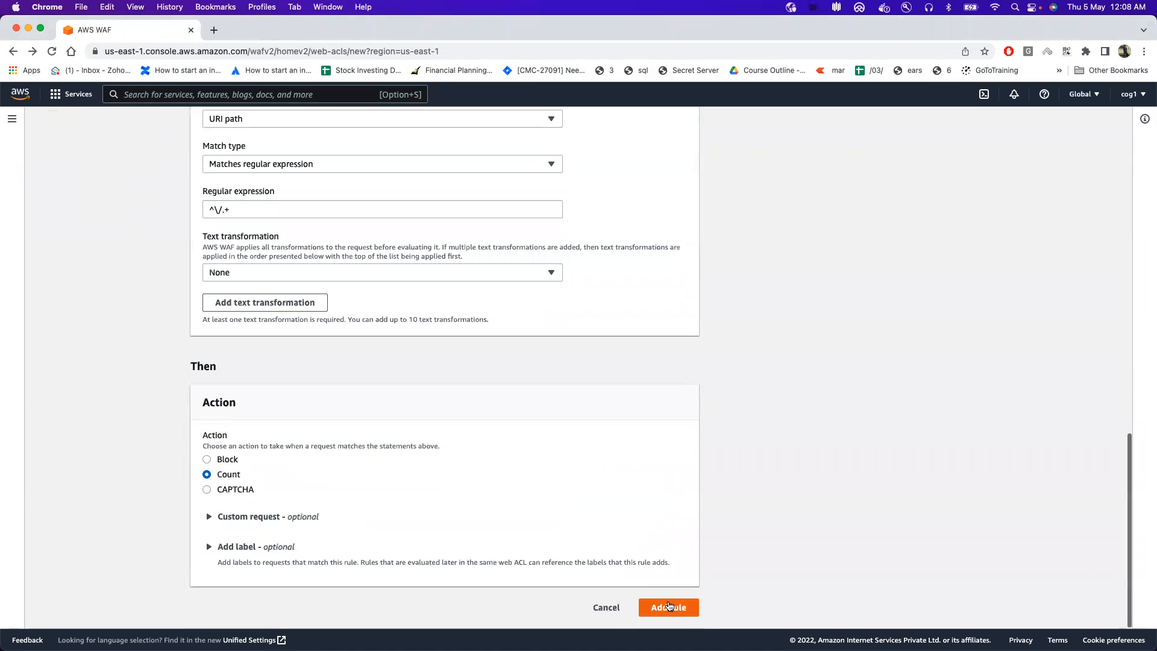